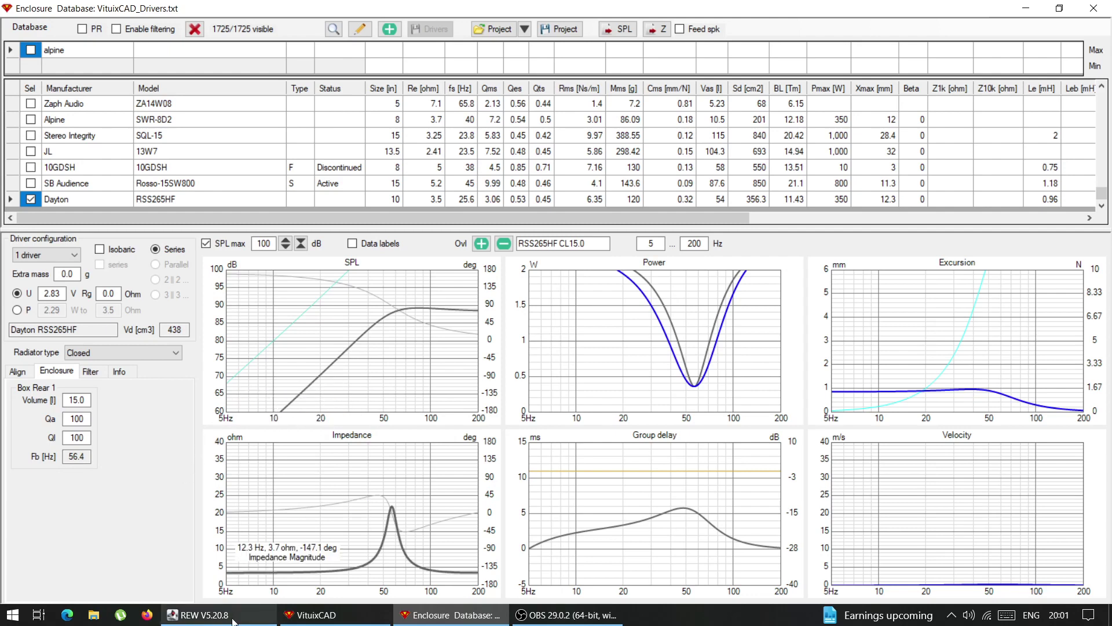
- Switch from VituixCAD to REW's All SPL graph with the Dayton and Scanspeak responses
click(203, 614)
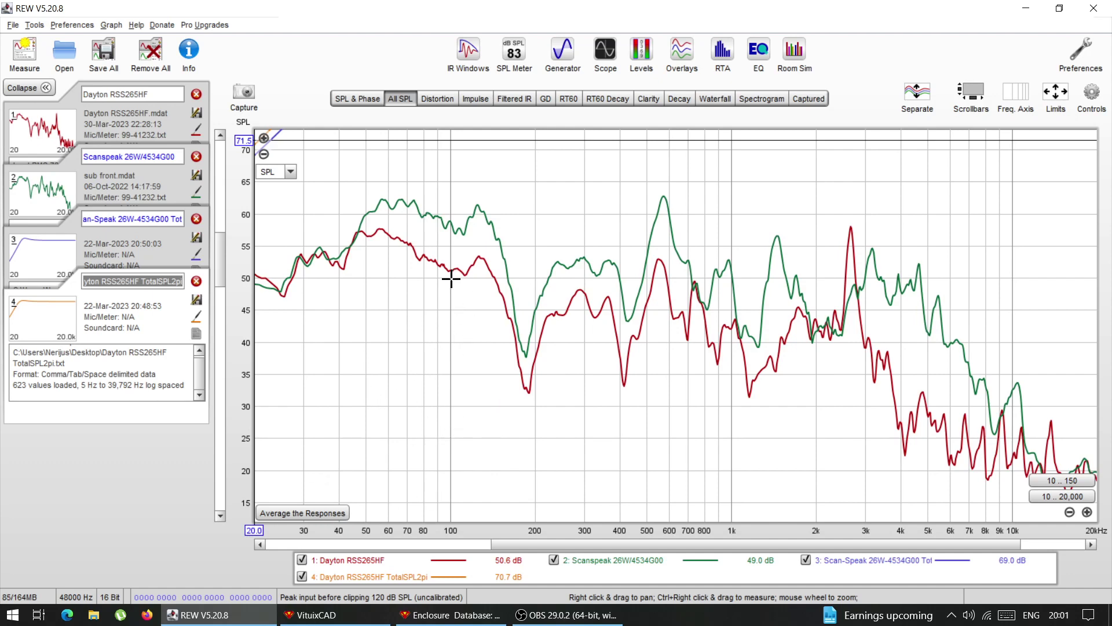
- Select the Scanspeak and Dayton names in the measurement list
click(109, 154)
double_click(103, 154)
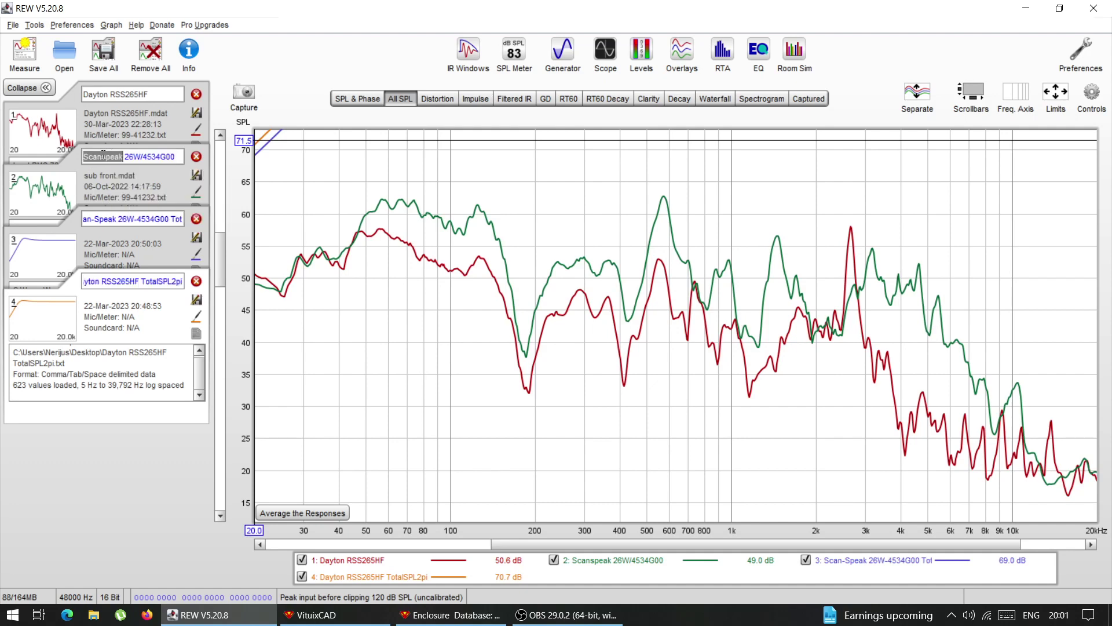
click(92, 93)
double_click(93, 93)
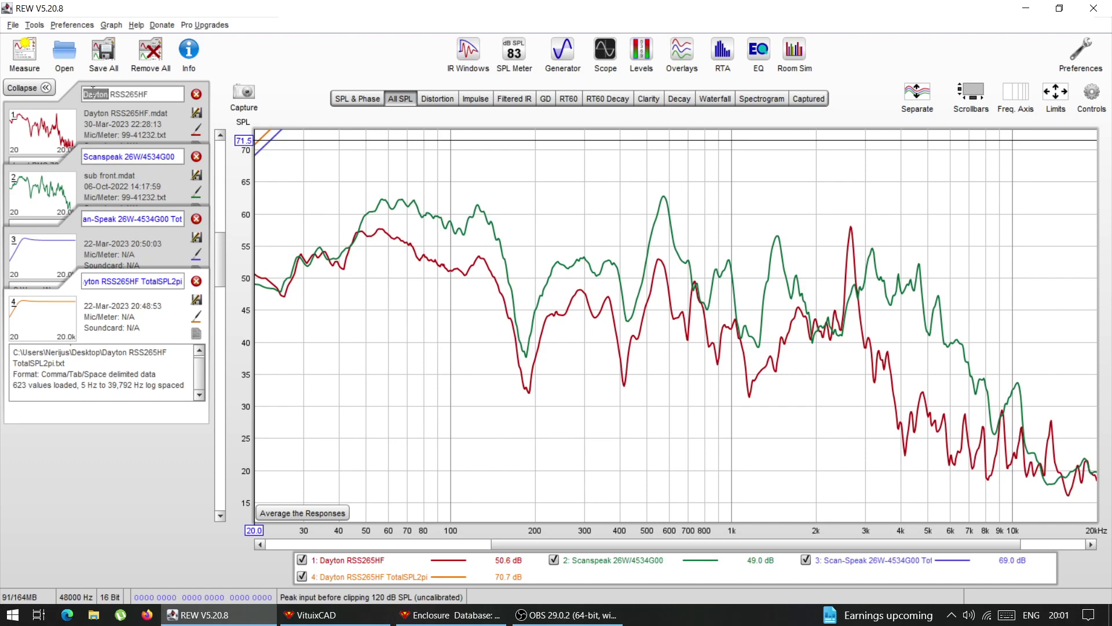
- Read trace levels at 128.9 Hz, around 400 Hz and 7.16 kHz, then bring up Controls
click(413, 365)
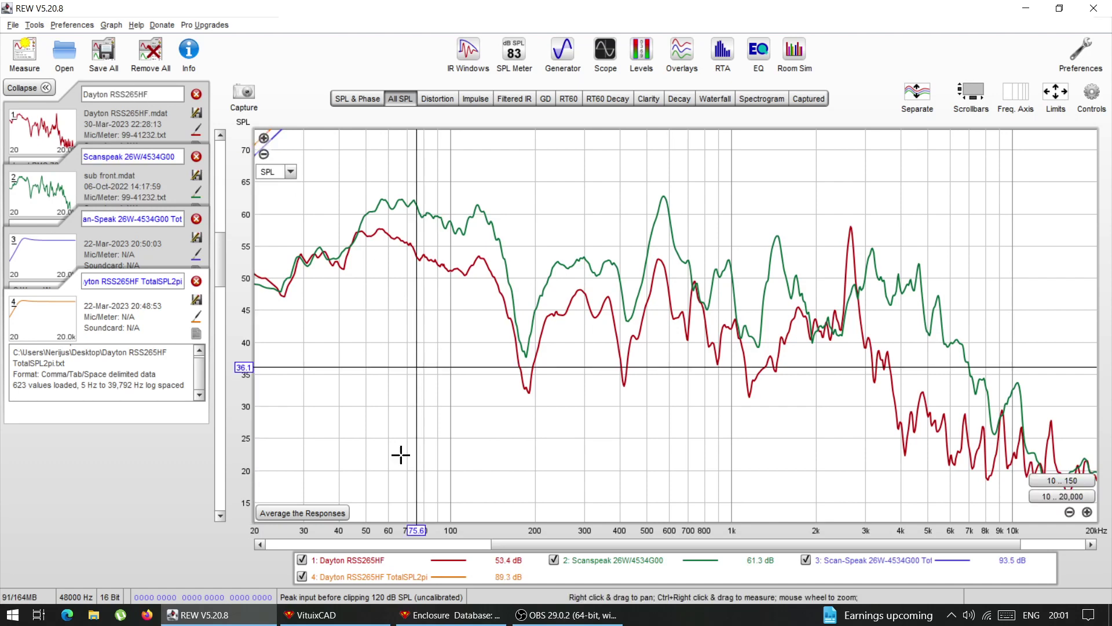
click(484, 466)
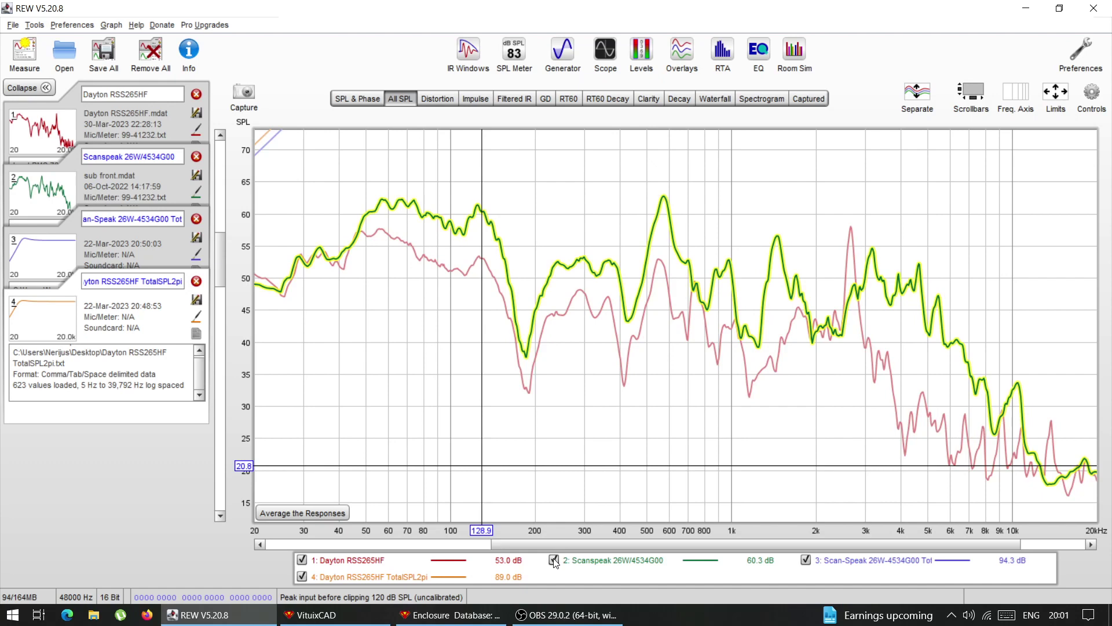
click(645, 385)
click(972, 325)
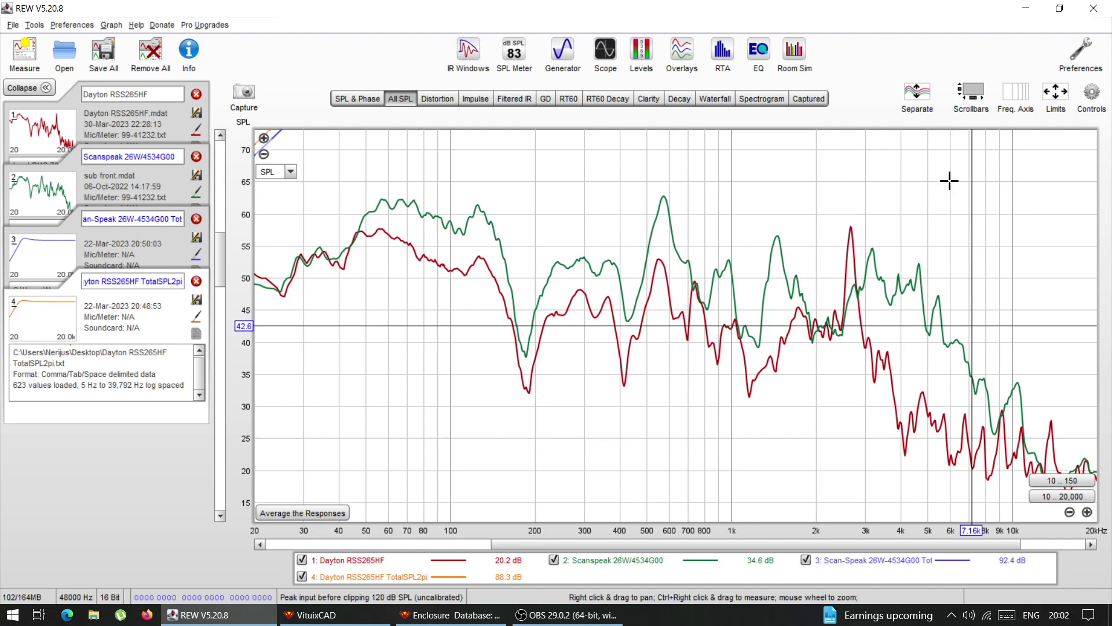
click(1087, 94)
- Add a 5.9 dB SPL offset to the 1: Dayton RSS265HF measurement data
click(948, 147)
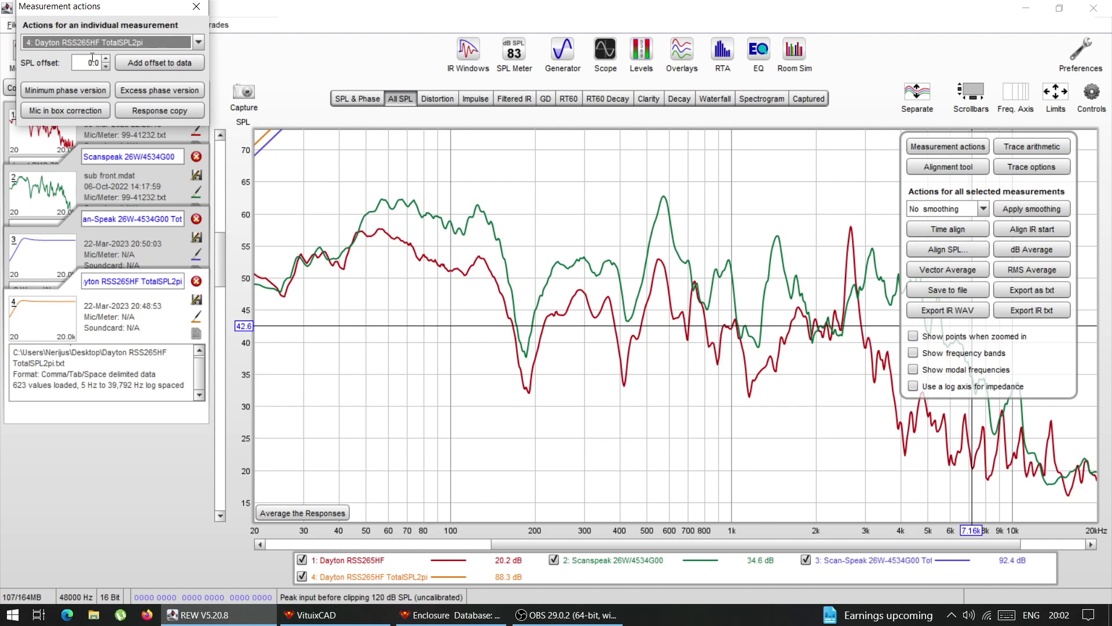
click(106, 67)
click(106, 66)
click(107, 66)
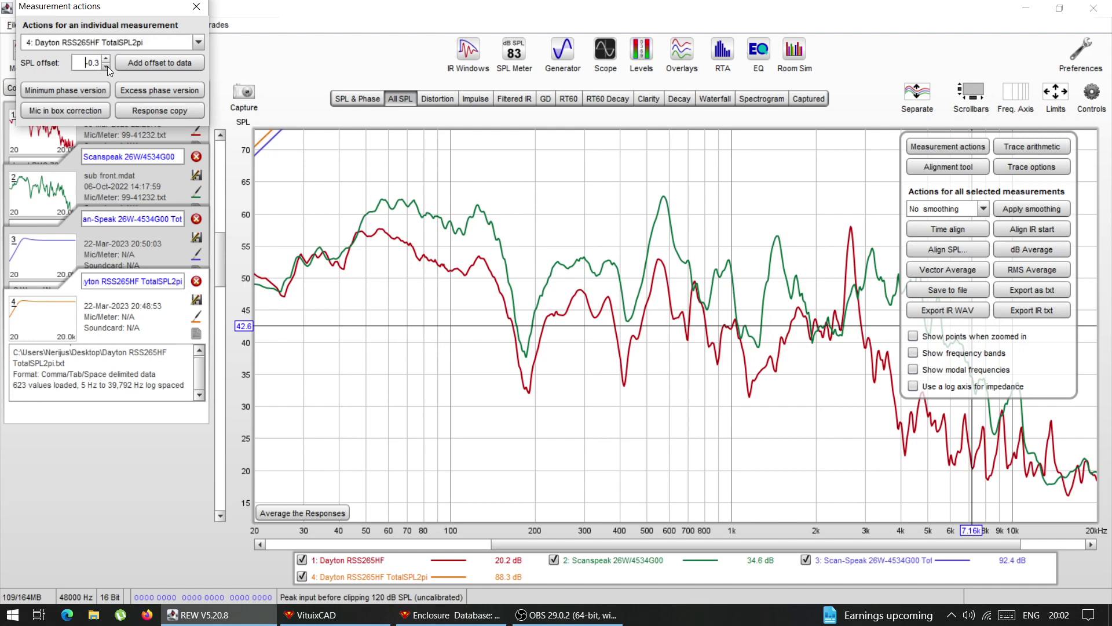
click(108, 60)
click(109, 61)
click(109, 61)
click(109, 61)
click(108, 61)
click(109, 61)
click(109, 61)
click(109, 61)
click(133, 39)
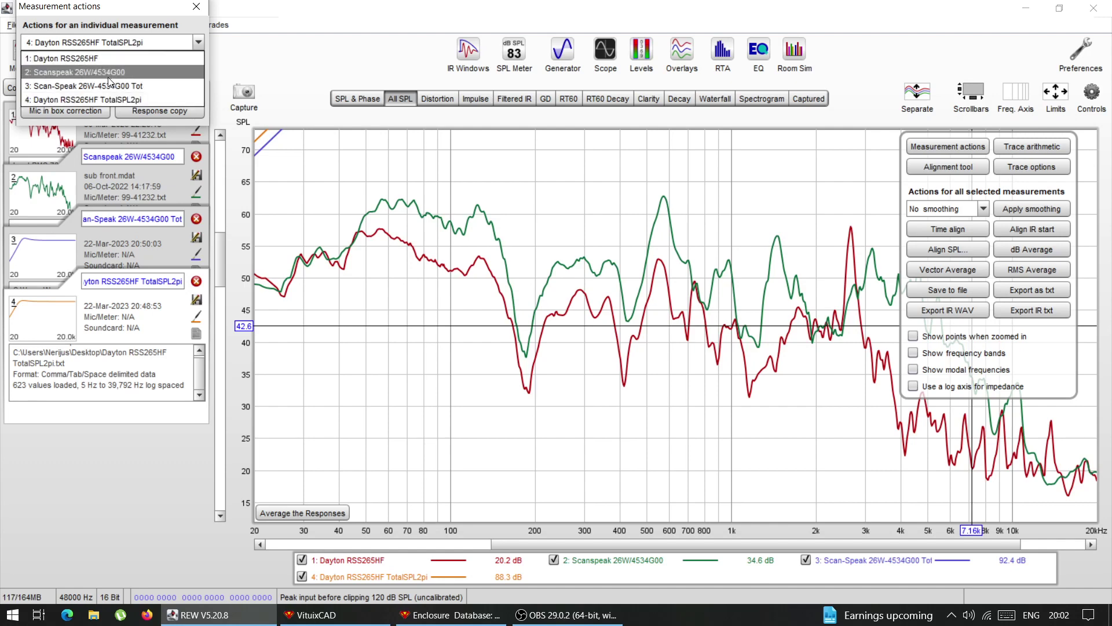
click(100, 62)
click(106, 60)
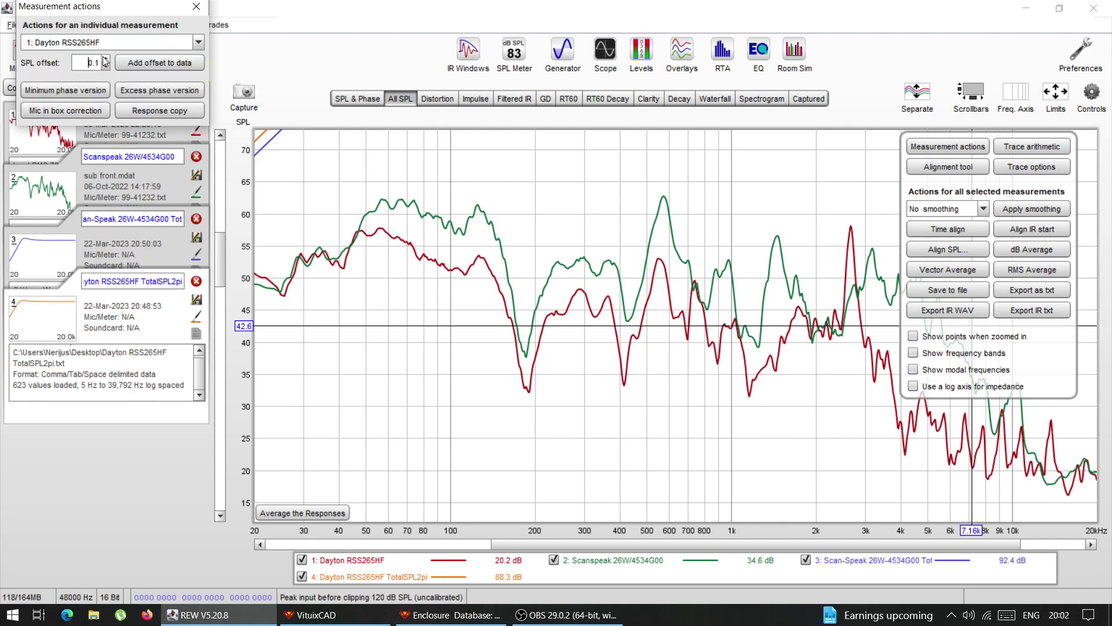
click(106, 60)
click(106, 60)
drag(106, 61, 106, 61)
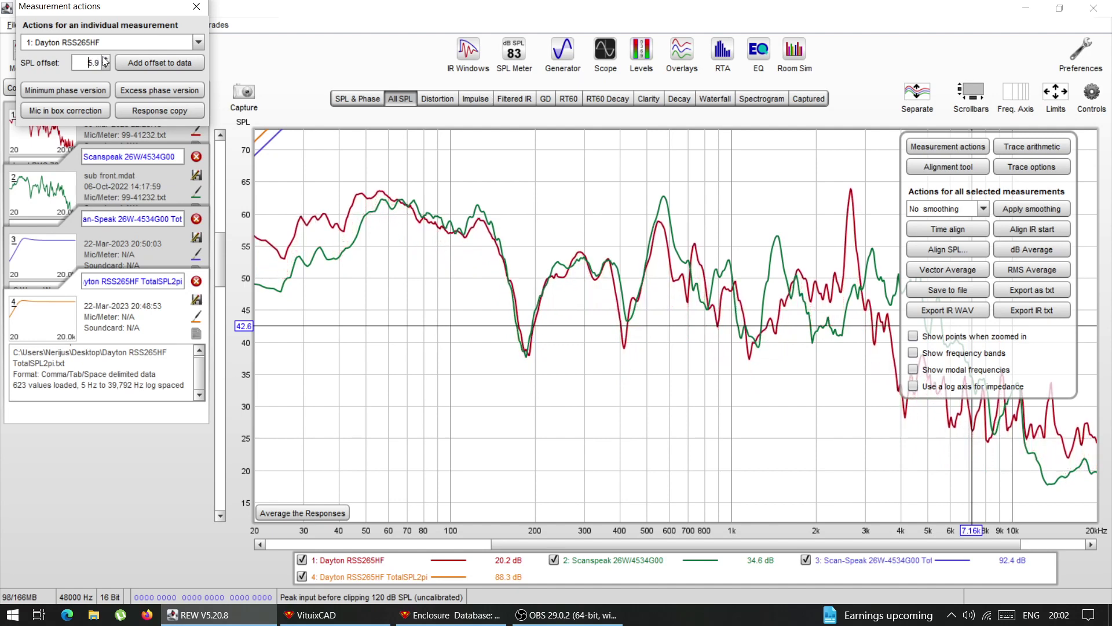
click(152, 64)
click(947, 146)
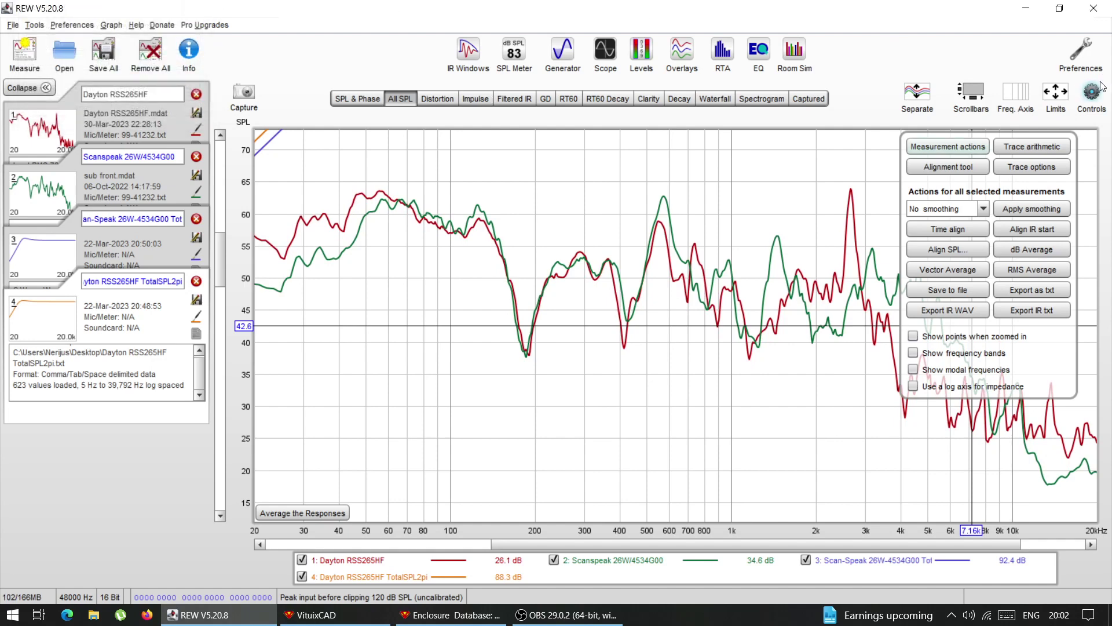
- Scroll the frequency axis to start near 8 Hz and hide the Dayton RSS265HF trace
click(1102, 103)
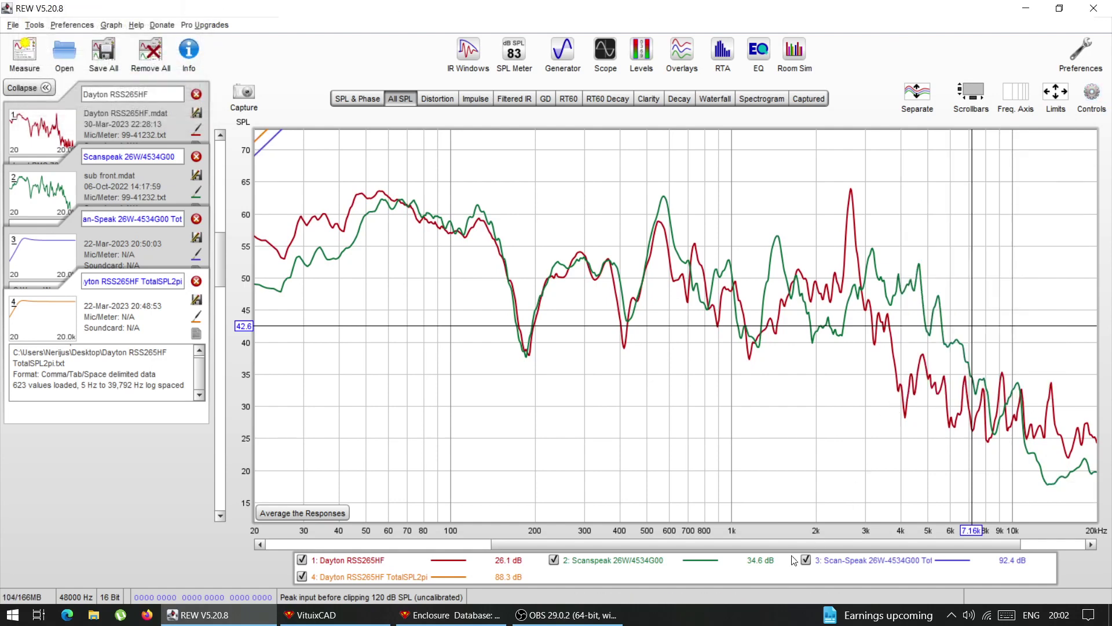
drag(788, 546, 722, 523)
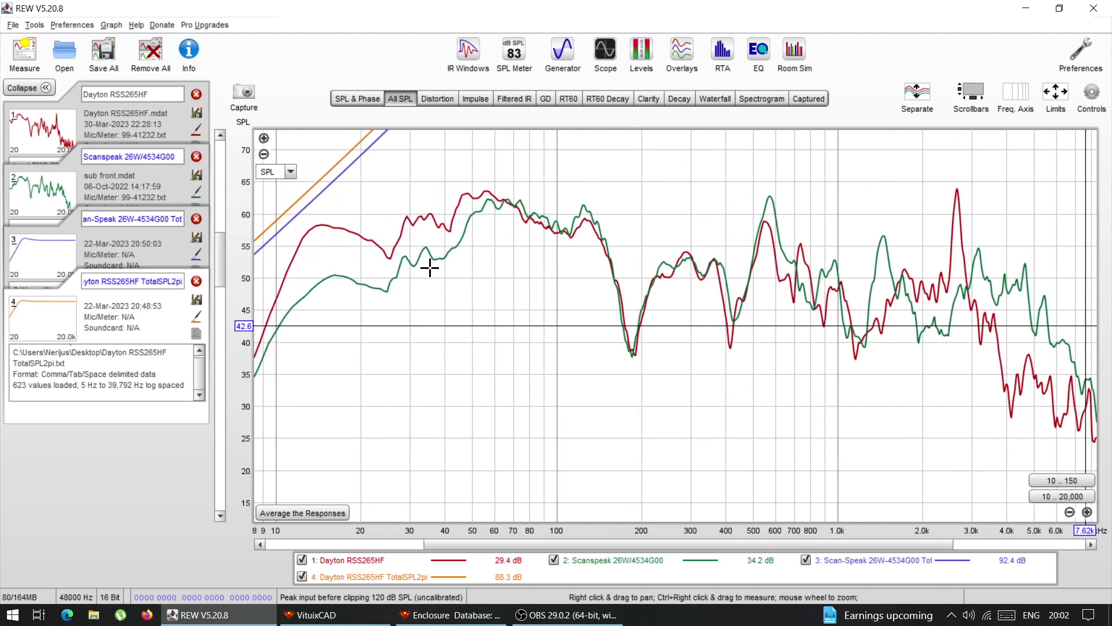
click(769, 391)
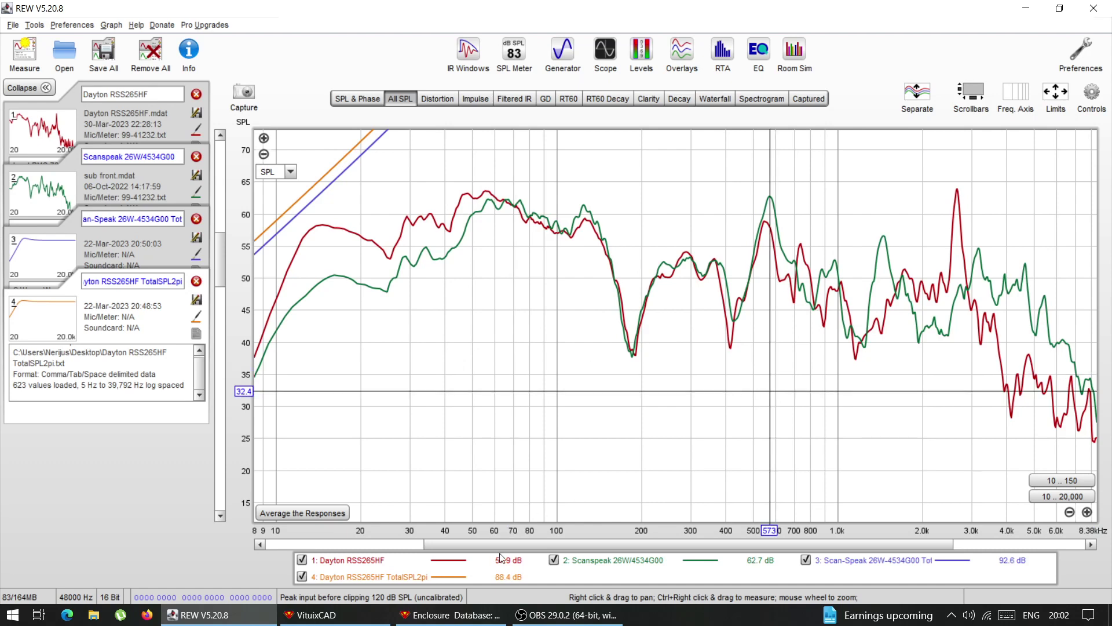
click(302, 560)
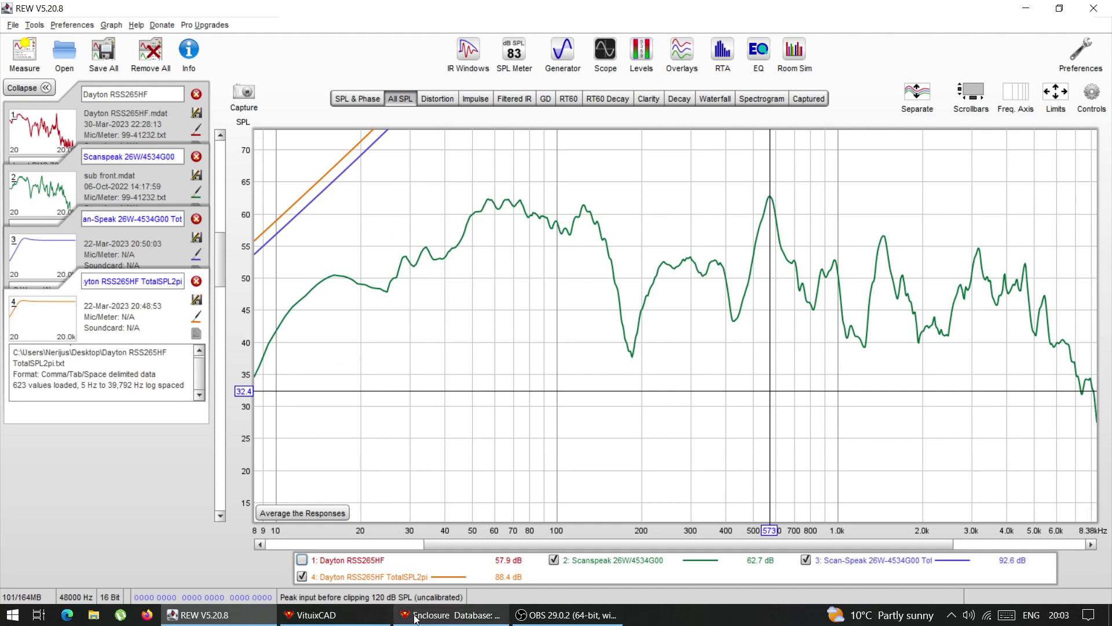
- Open VituixCAD's Enclosure tool with the Dayton RSS265HF driver ticked in the 15 L closed box
click(339, 613)
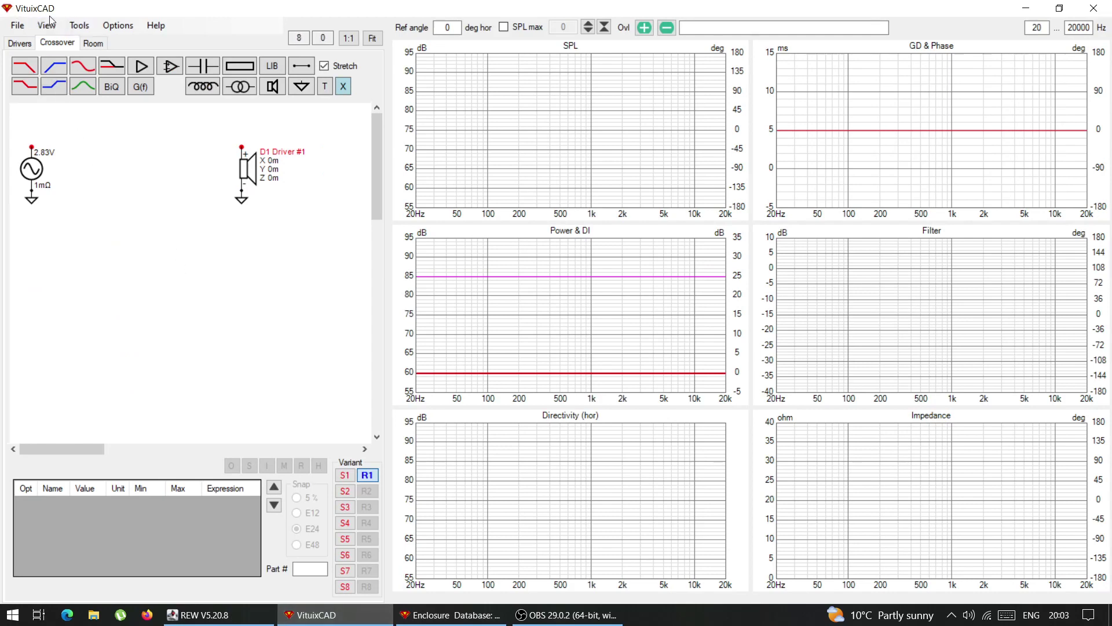
click(78, 26)
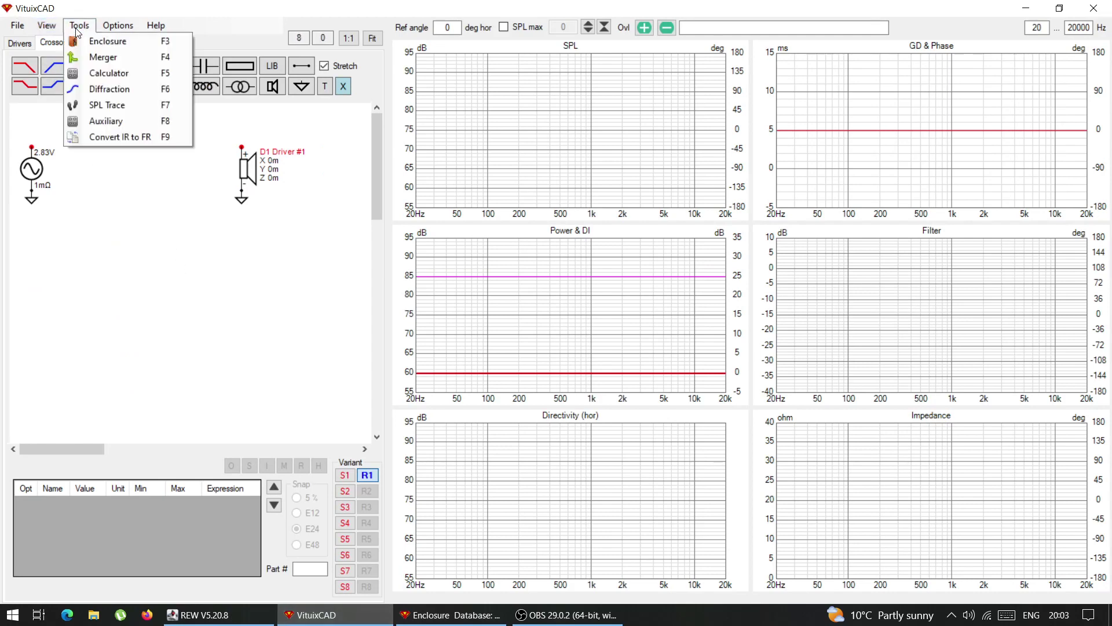
click(97, 46)
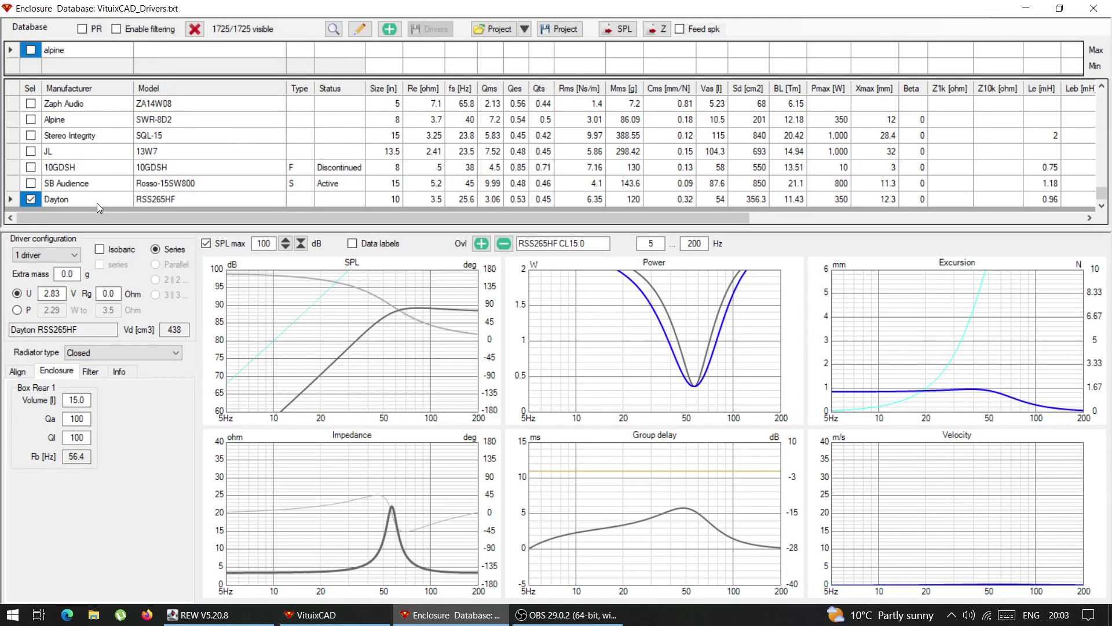
click(30, 200)
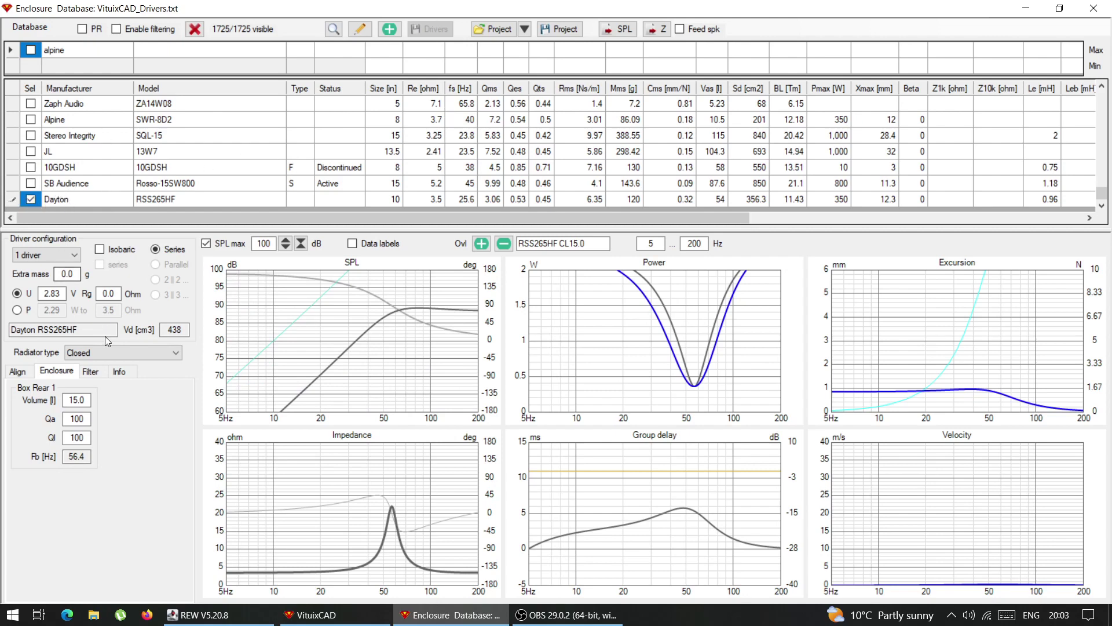
click(18, 371)
click(51, 370)
- Enlarge the predicted SPL graph for inspection, then minimise the Enclosure window
mouse_move(75, 404)
double_click(388, 324)
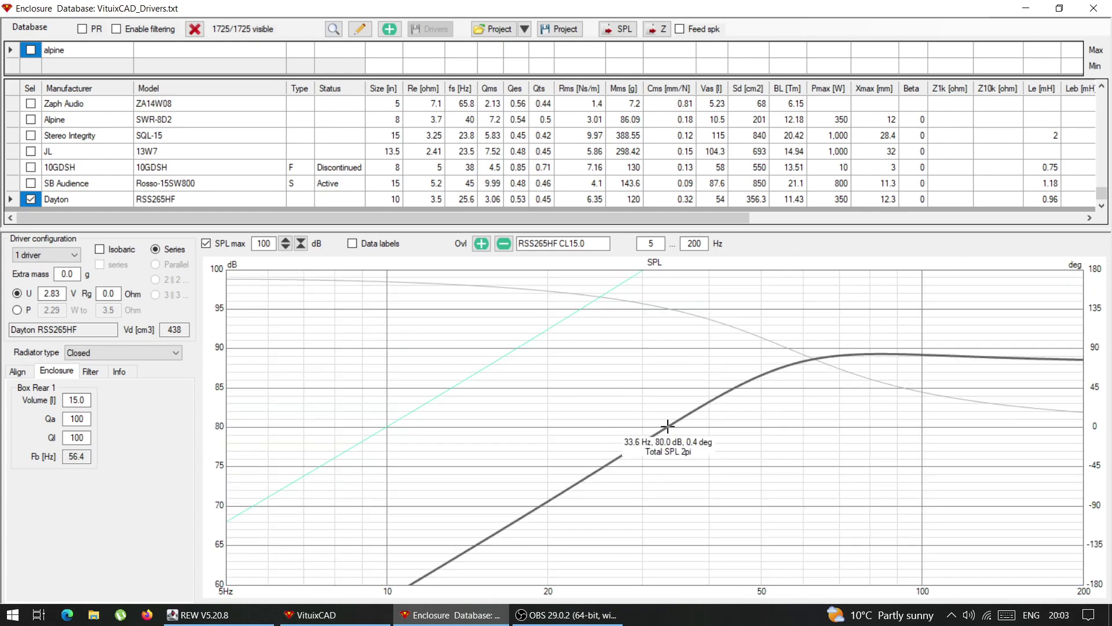
double_click(614, 394)
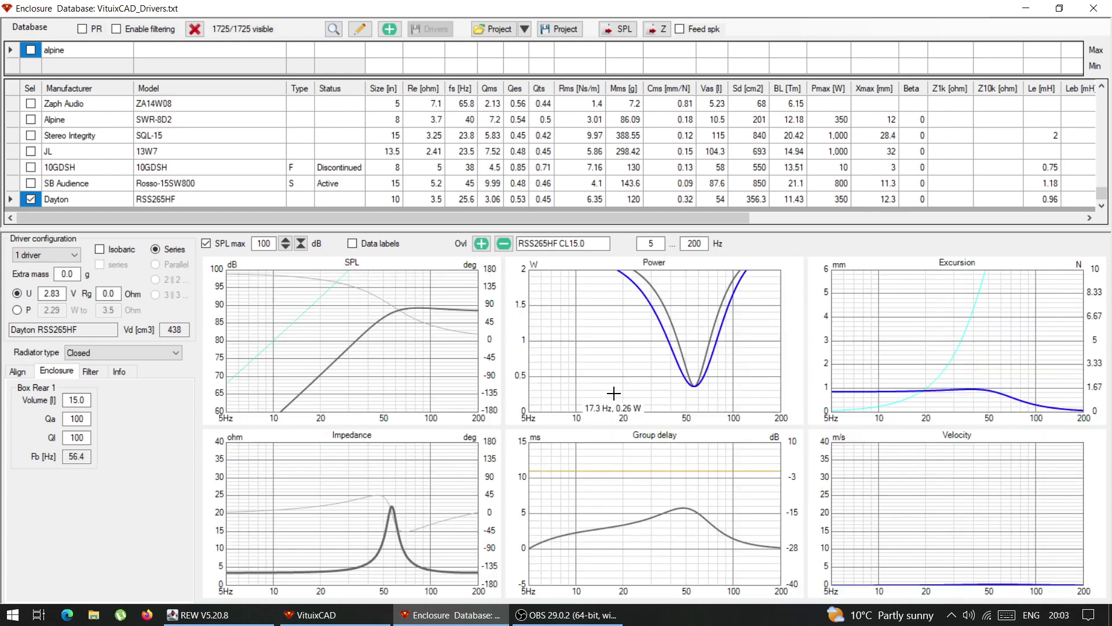
double_click(443, 370)
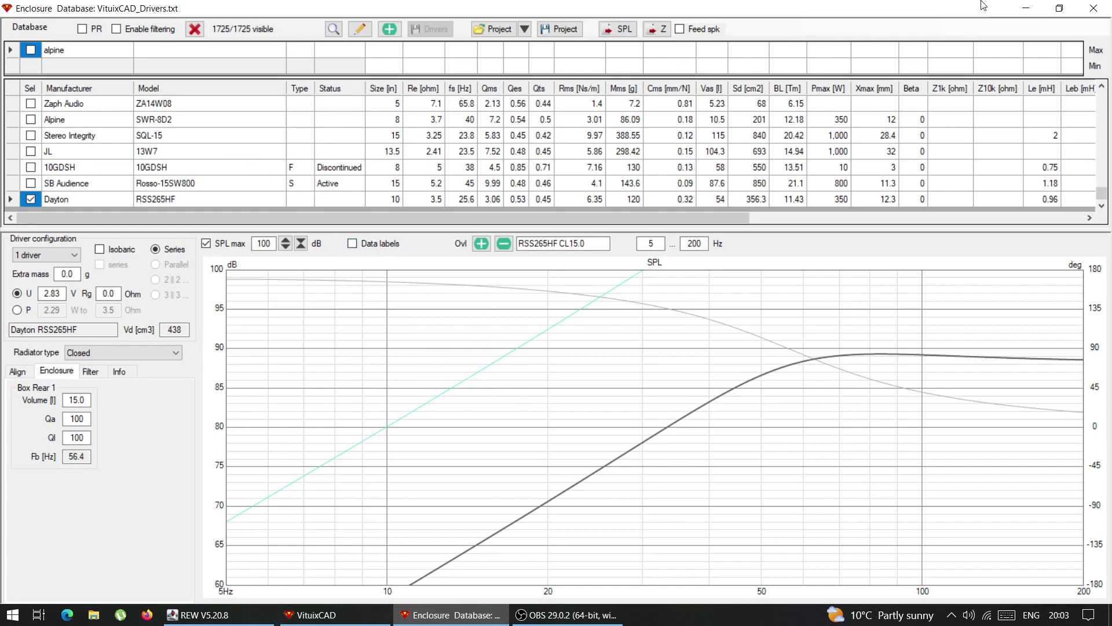
click(1037, 8)
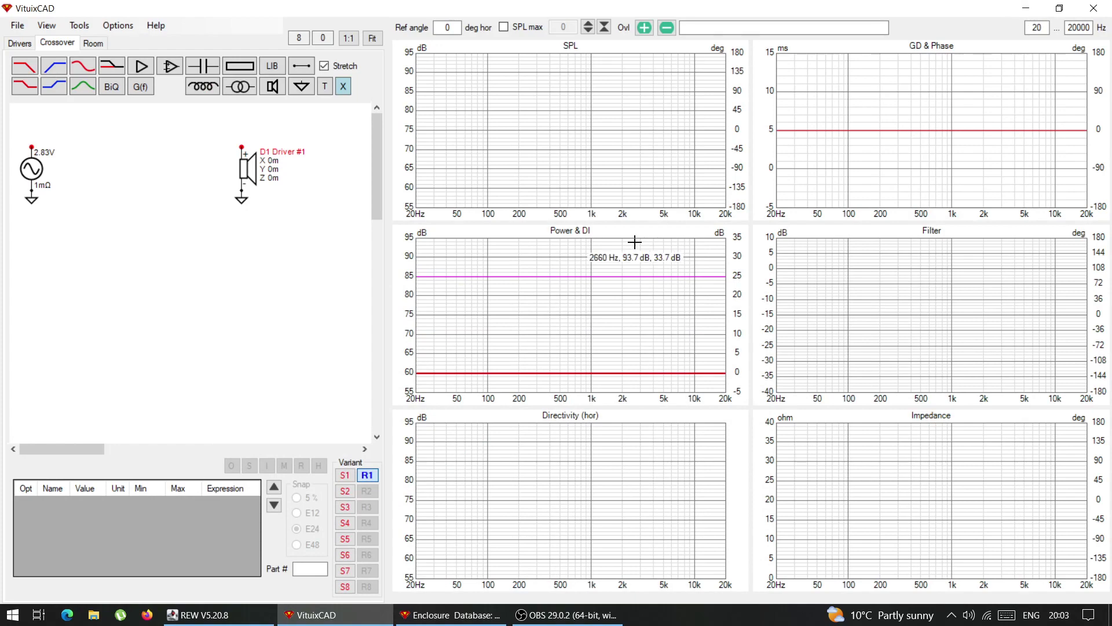
- Back in REW, scroll the SPL axis and hide the Scanspeak measurement trace
click(199, 614)
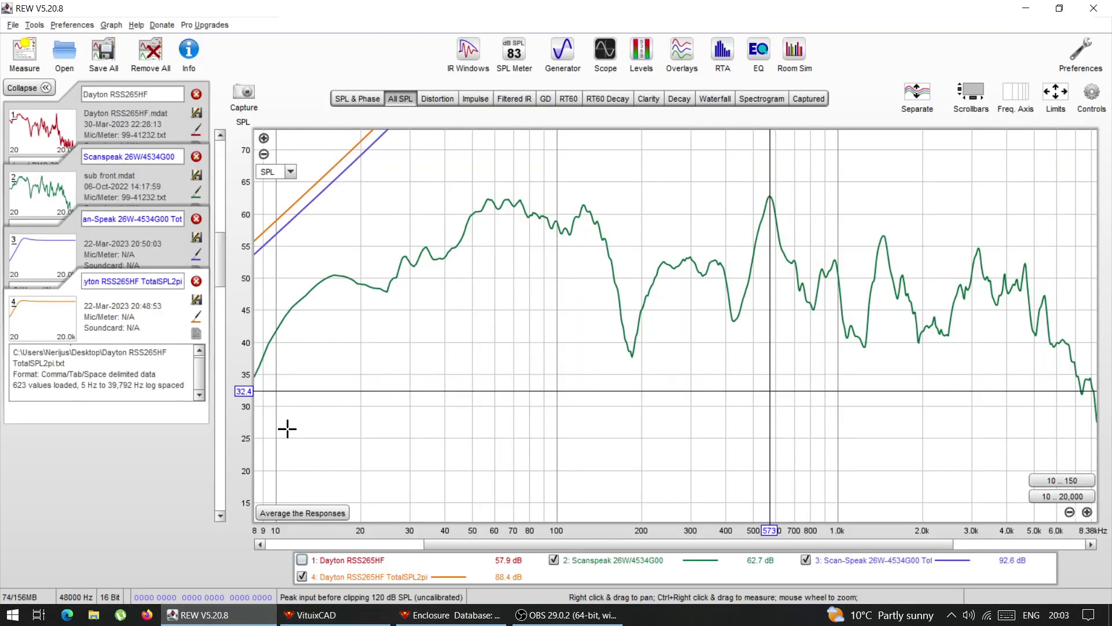
drag(217, 275, 220, 245)
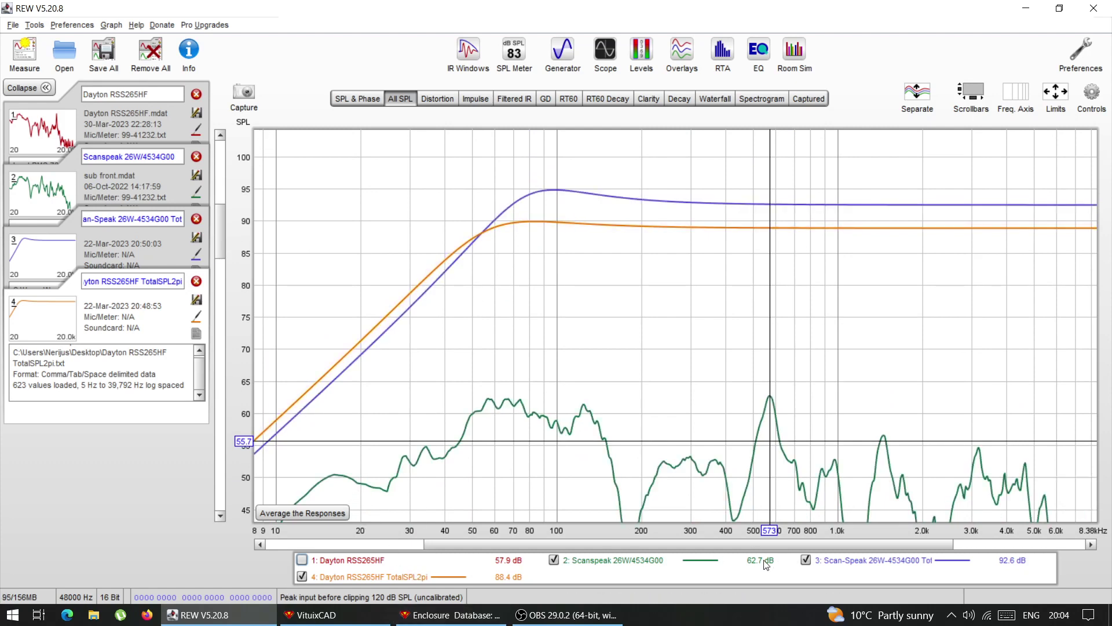
click(553, 560)
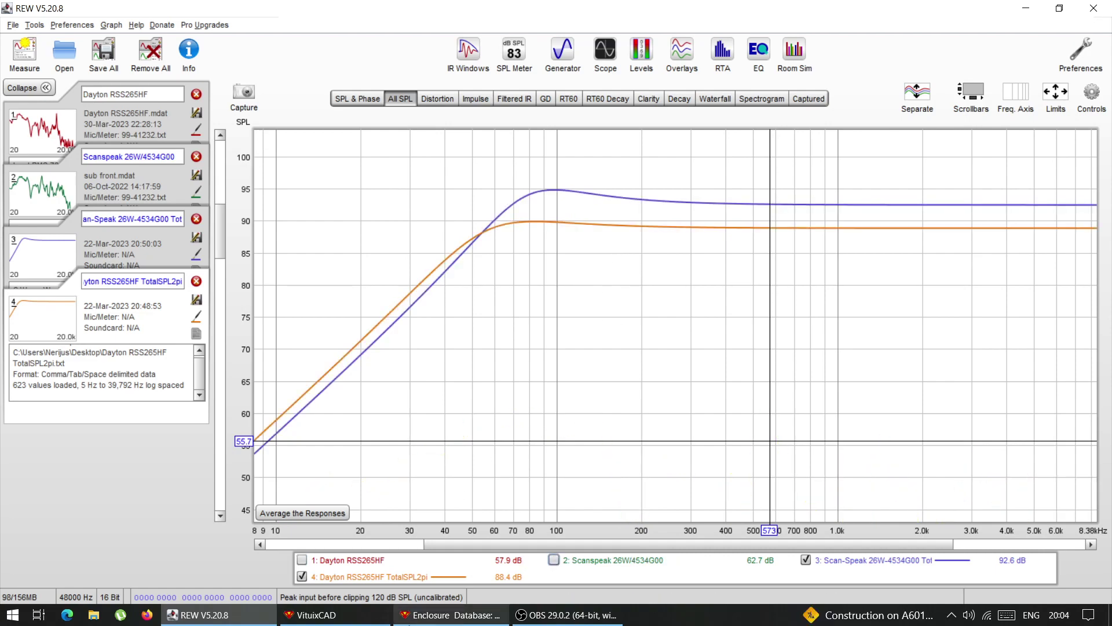
click(452, 615)
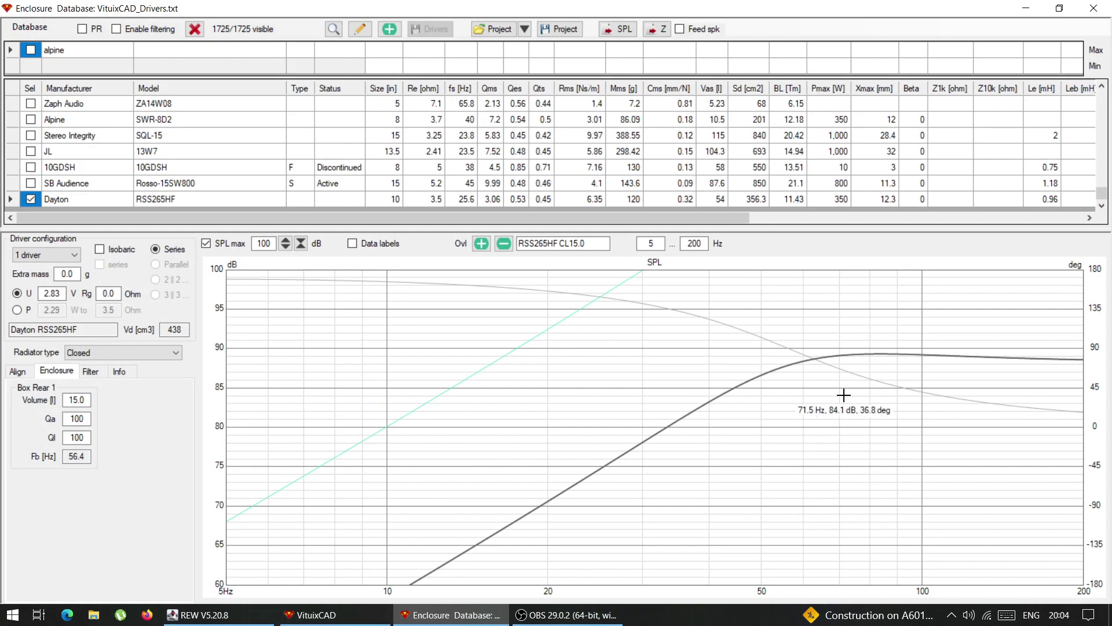
click(438, 616)
click(588, 255)
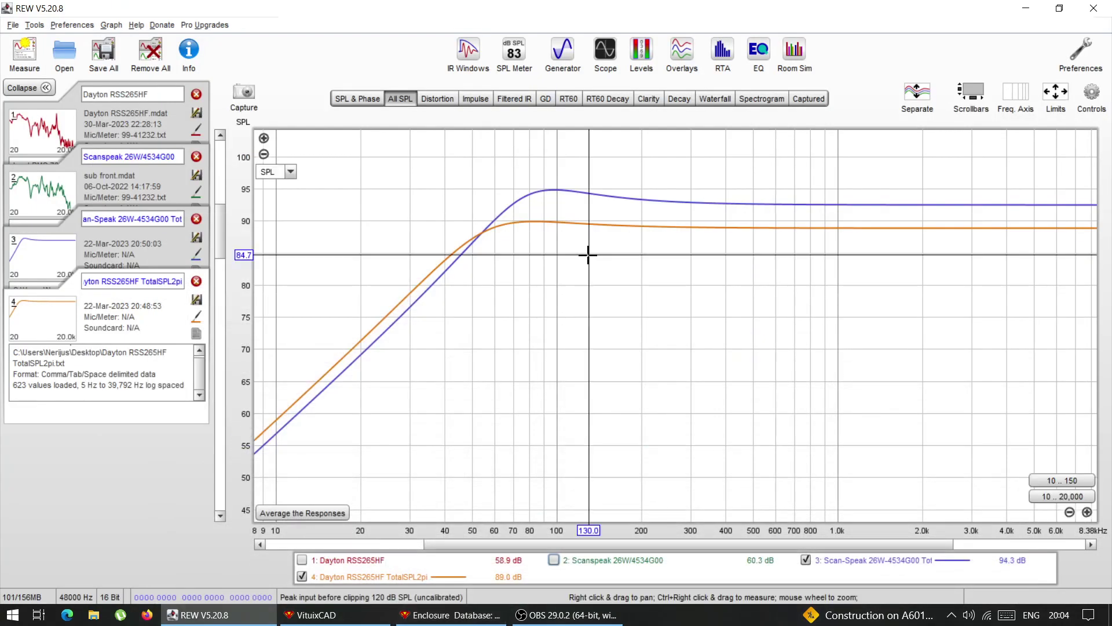
- Read the curve levels around 200–219 Hz, near 93 dB
click(603, 216)
click(636, 213)
click(645, 226)
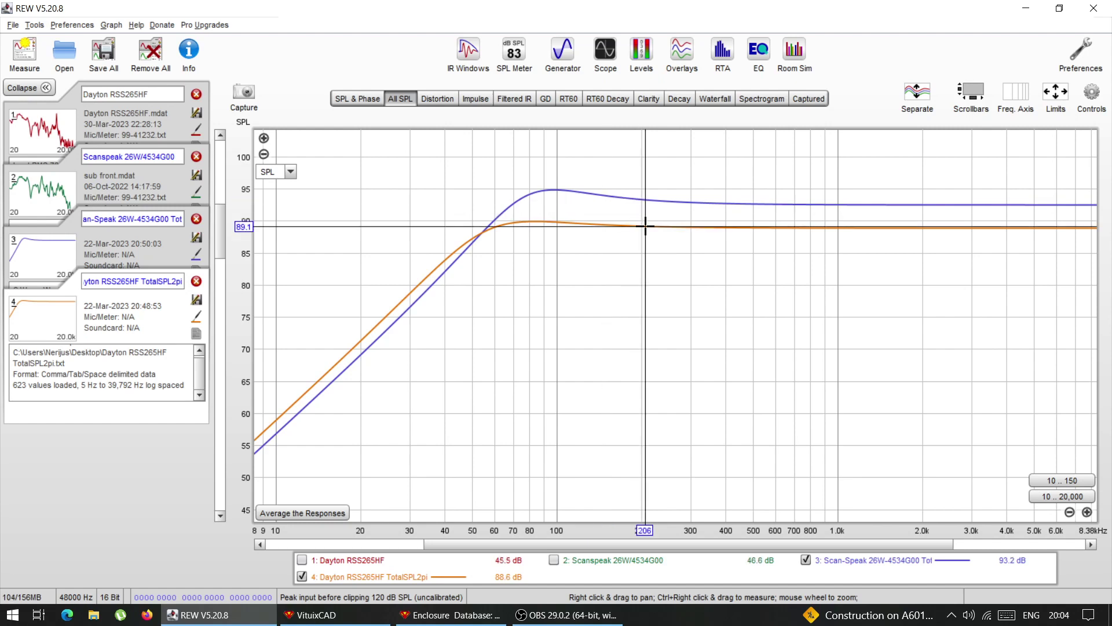
click(650, 202)
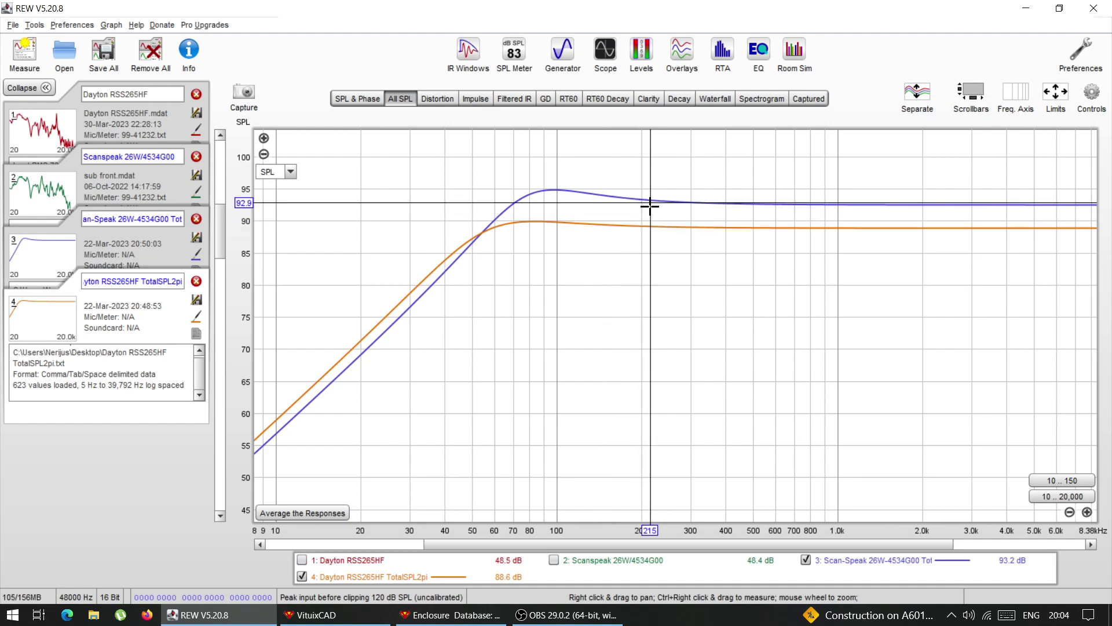
click(653, 224)
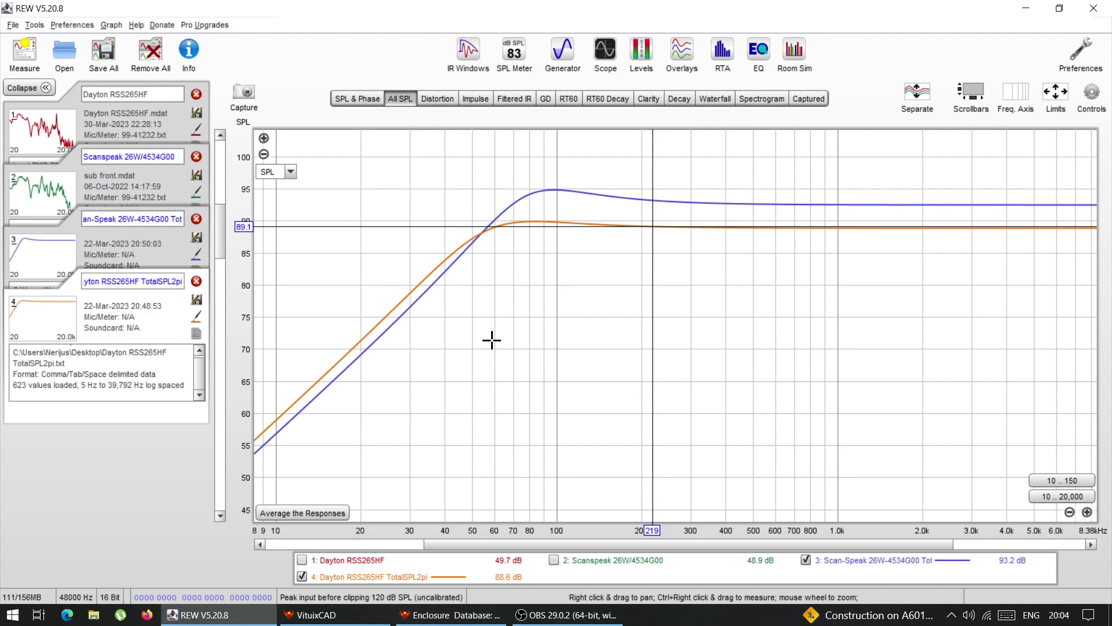
- Re-show the Scanspeak 26W/4534G00 trace and open the Trace arithmetic tool
click(445, 619)
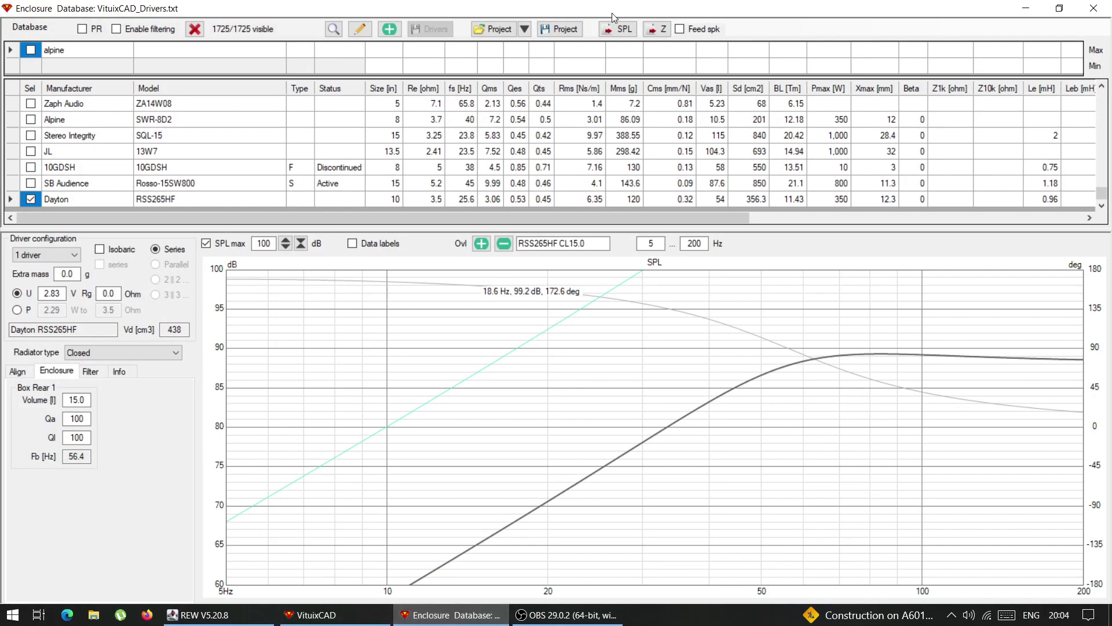
key(alt+Tab)
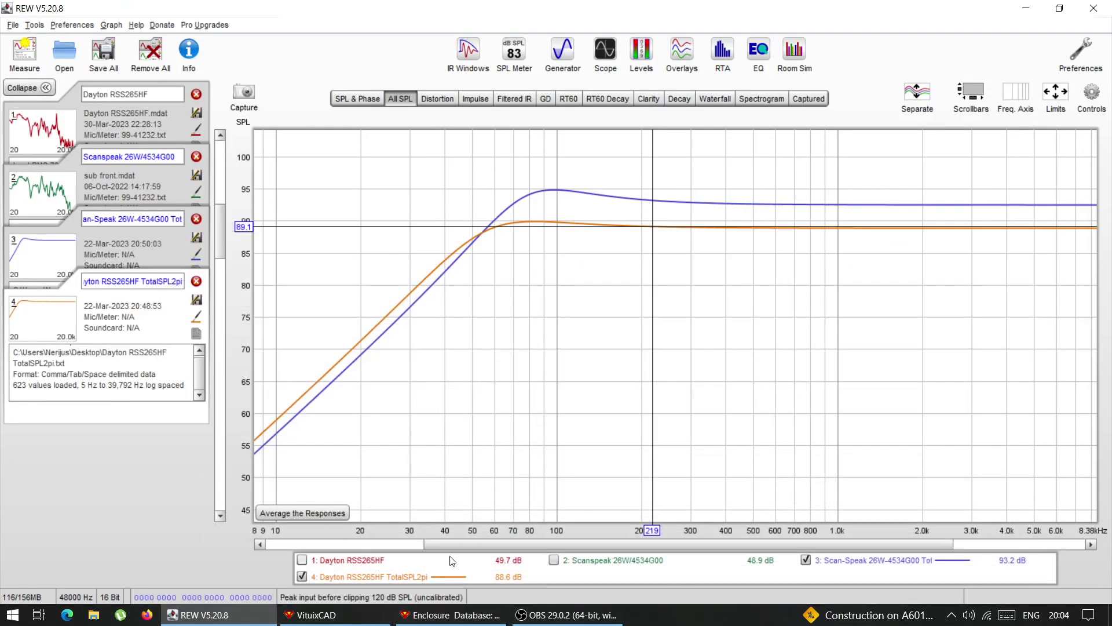
click(553, 560)
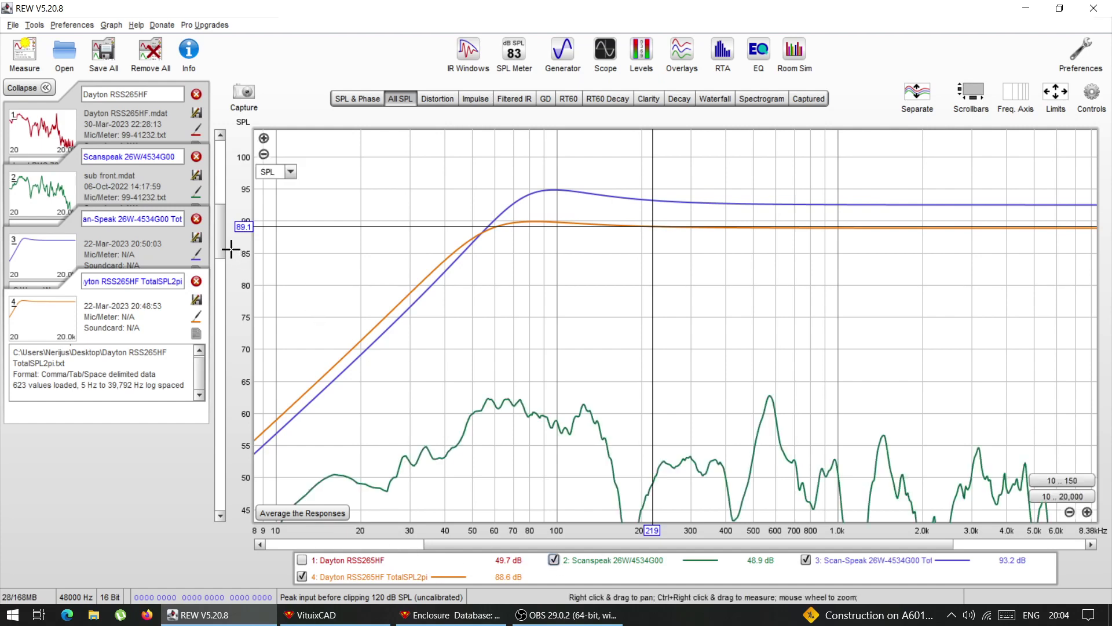
drag(224, 245, 218, 266)
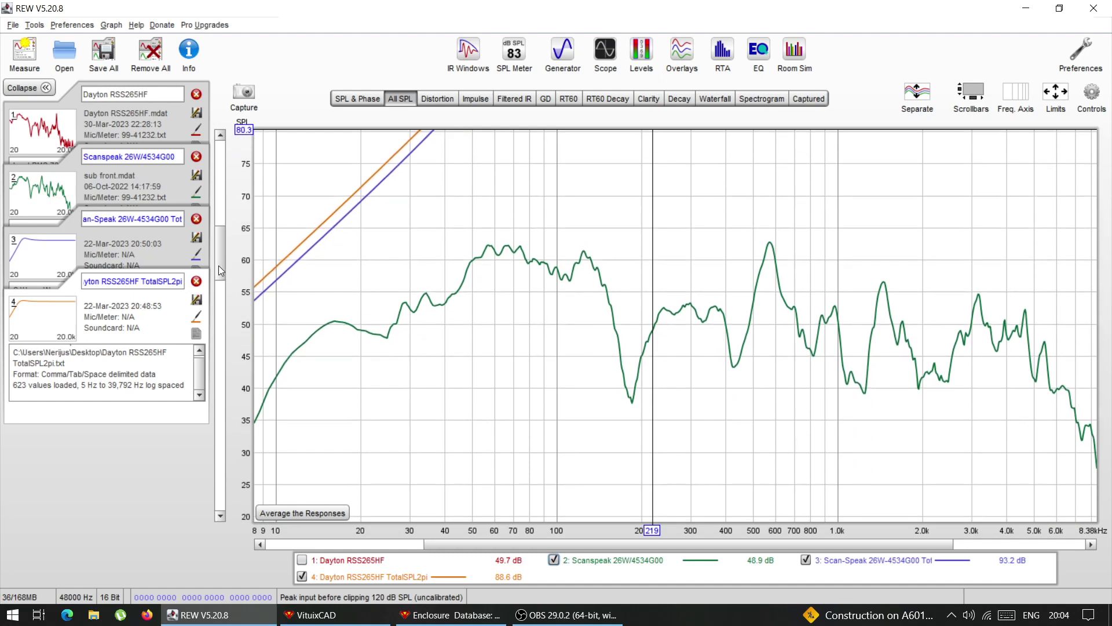
click(1091, 92)
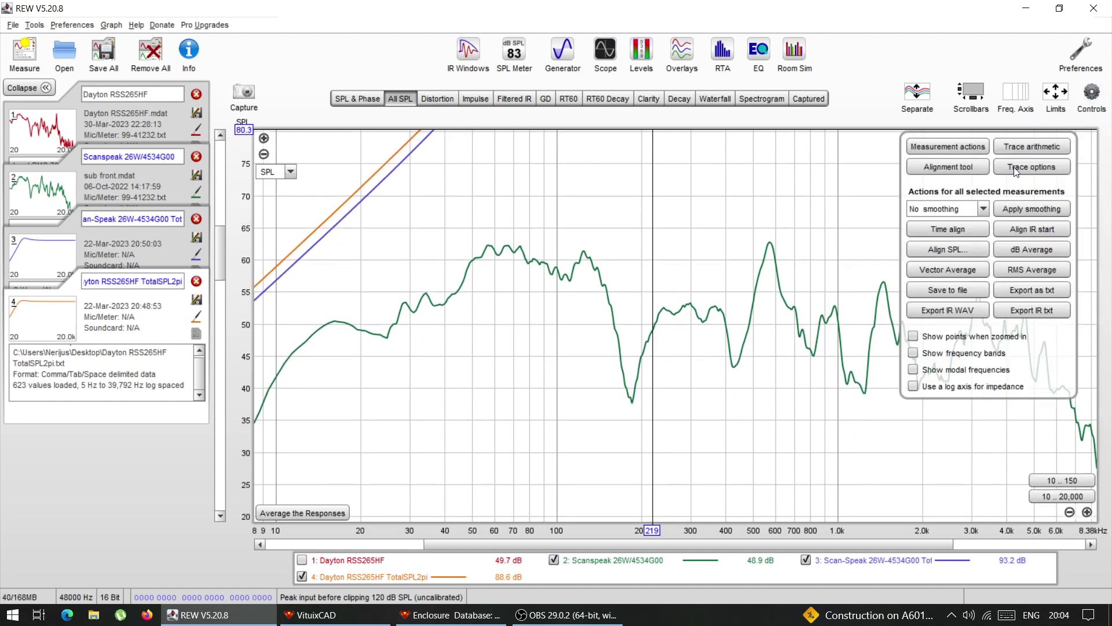
click(1014, 148)
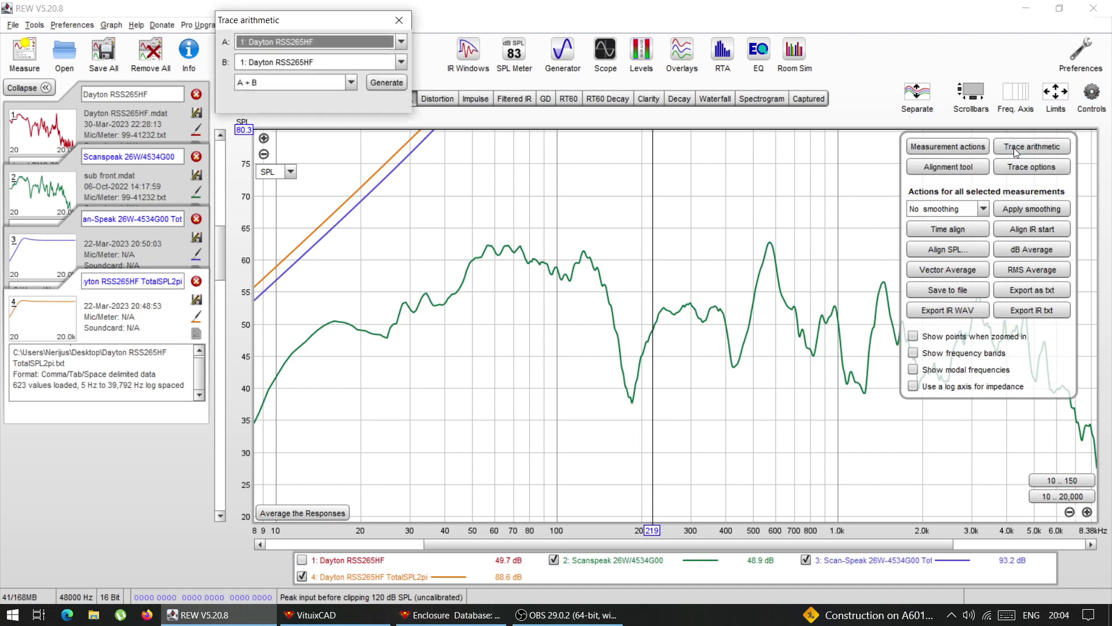
- Generate trace 2 Scanspeak 26W/4534G00 divided by trace 3 Scan-Speak Tot, with trace 4 hidden
click(404, 44)
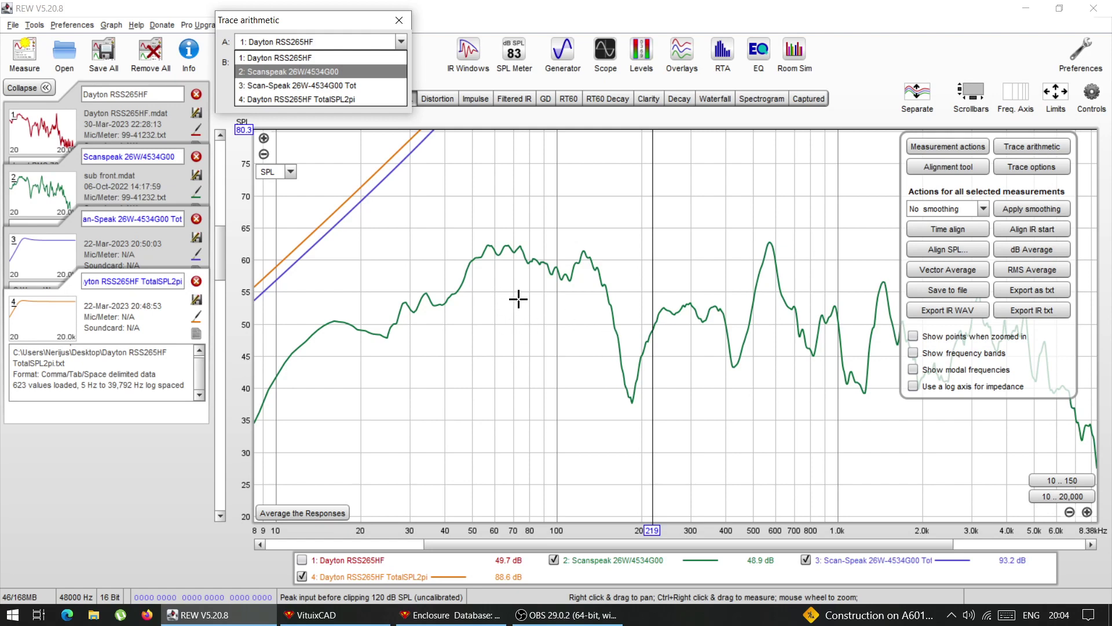
click(270, 71)
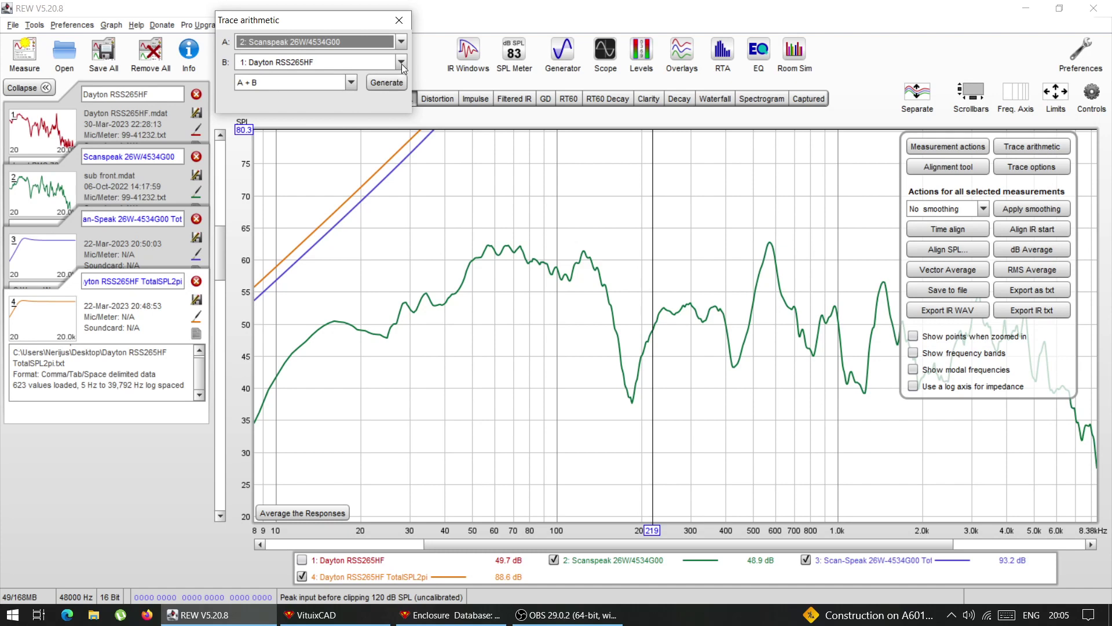
click(350, 83)
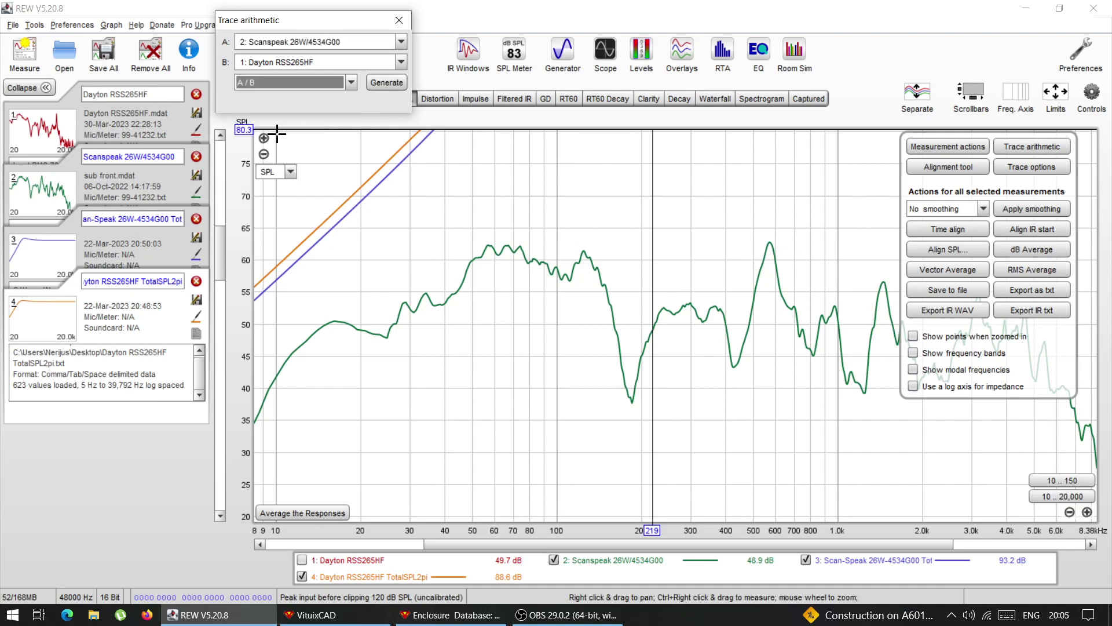
click(313, 134)
click(401, 63)
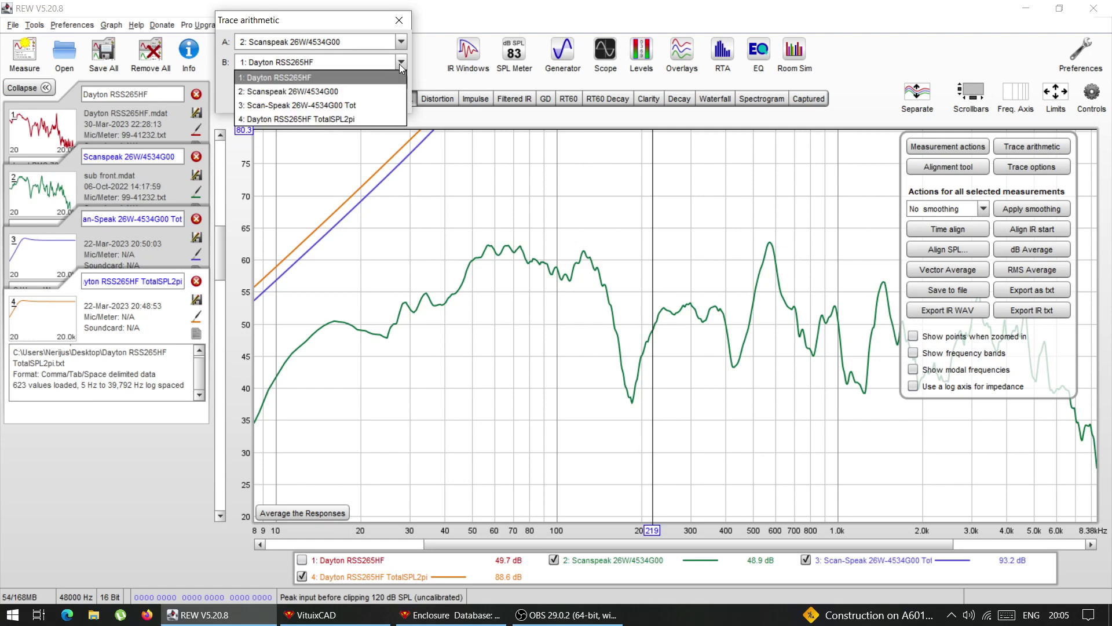
click(302, 105)
mouse_move(215, 252)
mouse_down()
mouse_move(224, 228)
mouse_move(221, 237)
mouse_up()
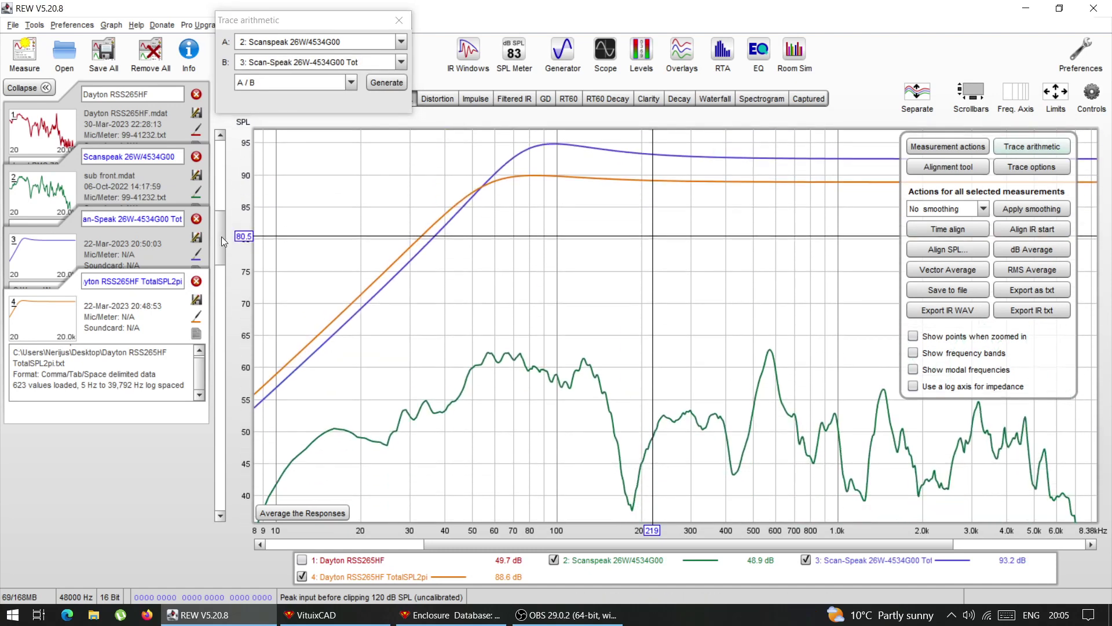
click(302, 576)
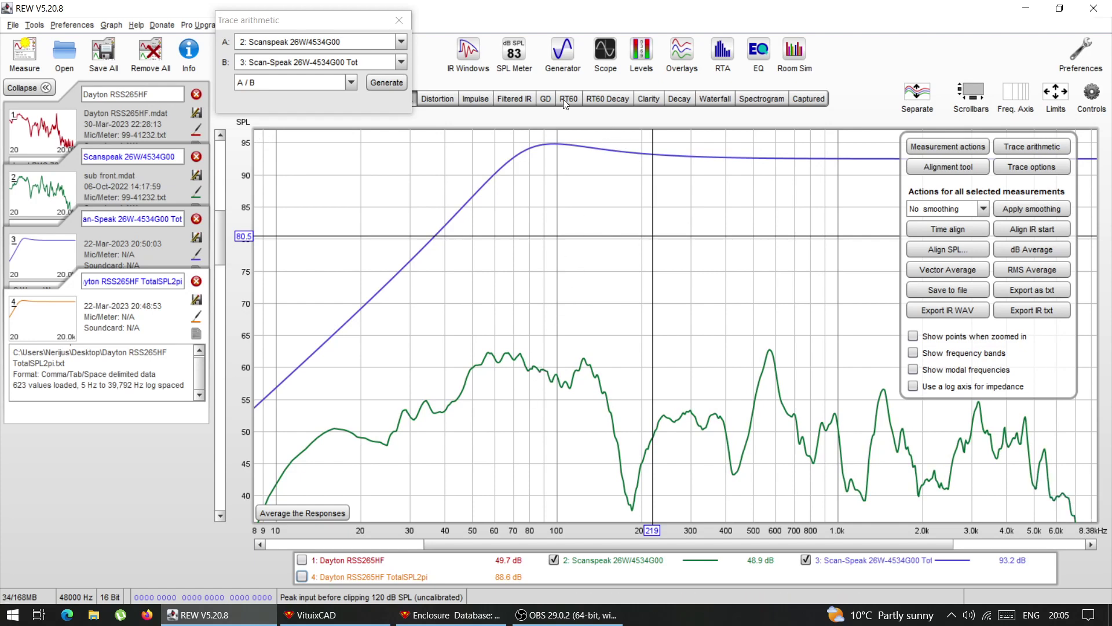
click(388, 81)
- Rename measurement 5 (A over B) to TF
drag(217, 256, 210, 349)
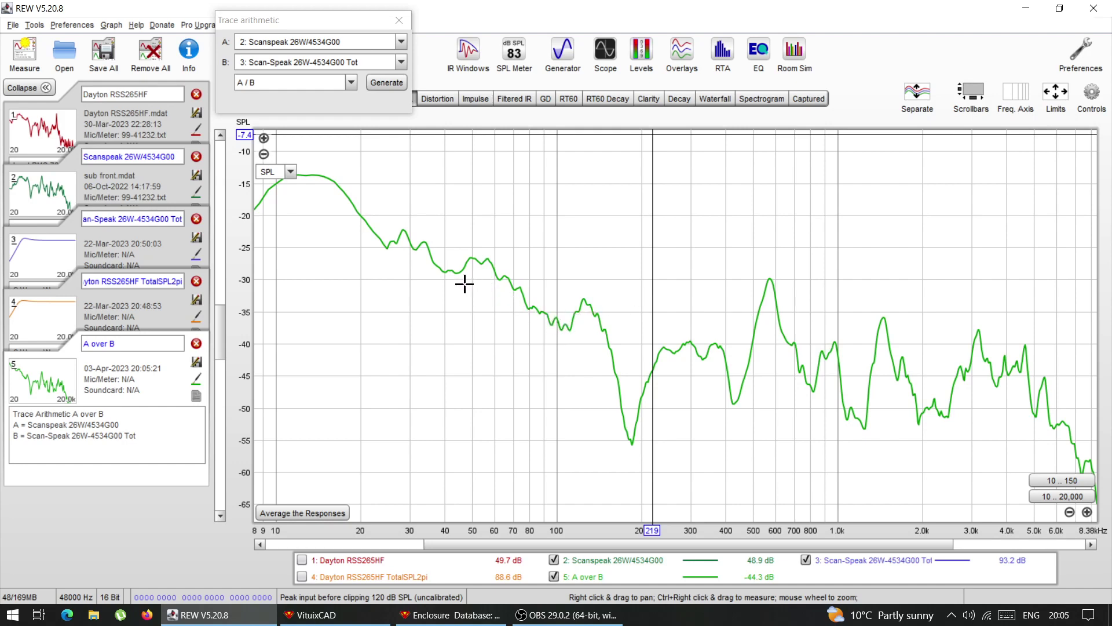
click(132, 345)
key(ctrl+a)
text(T)
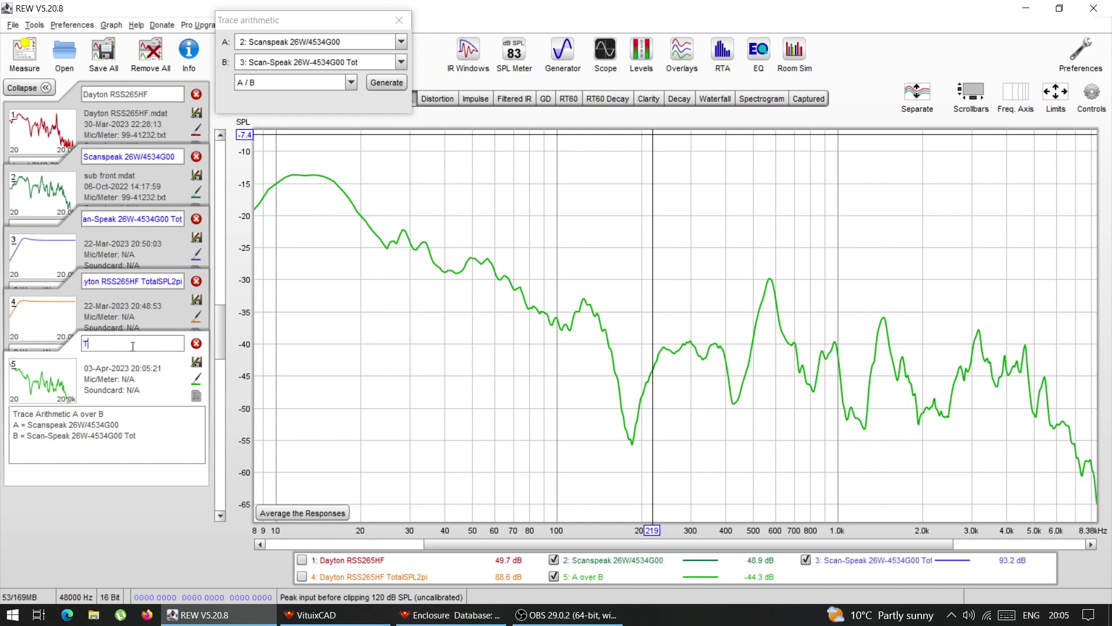
key(Return)
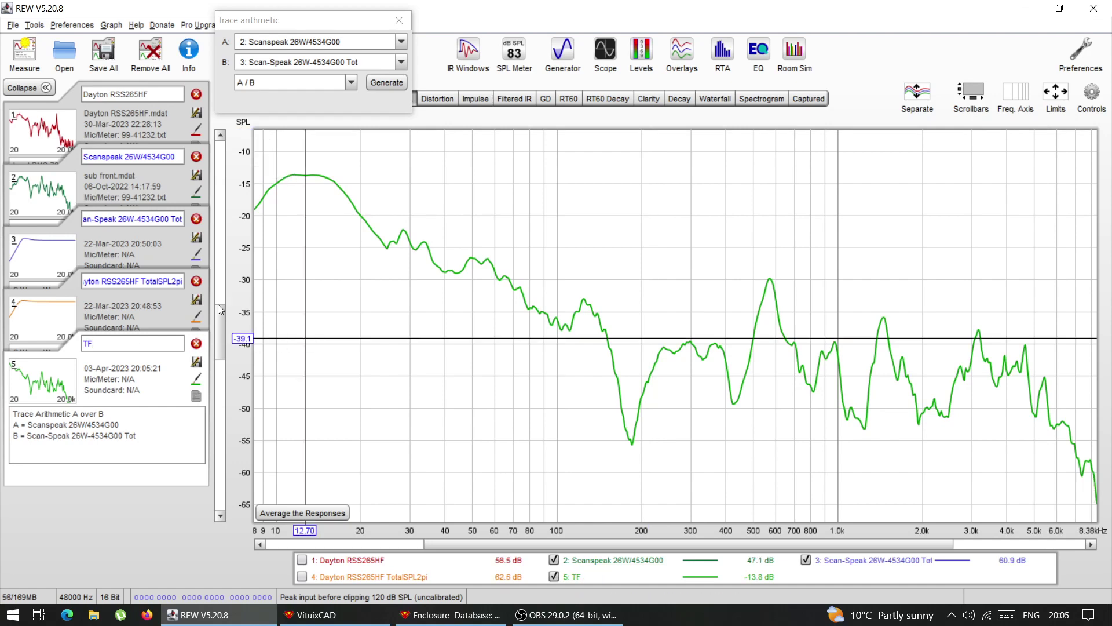
drag(217, 326, 220, 298)
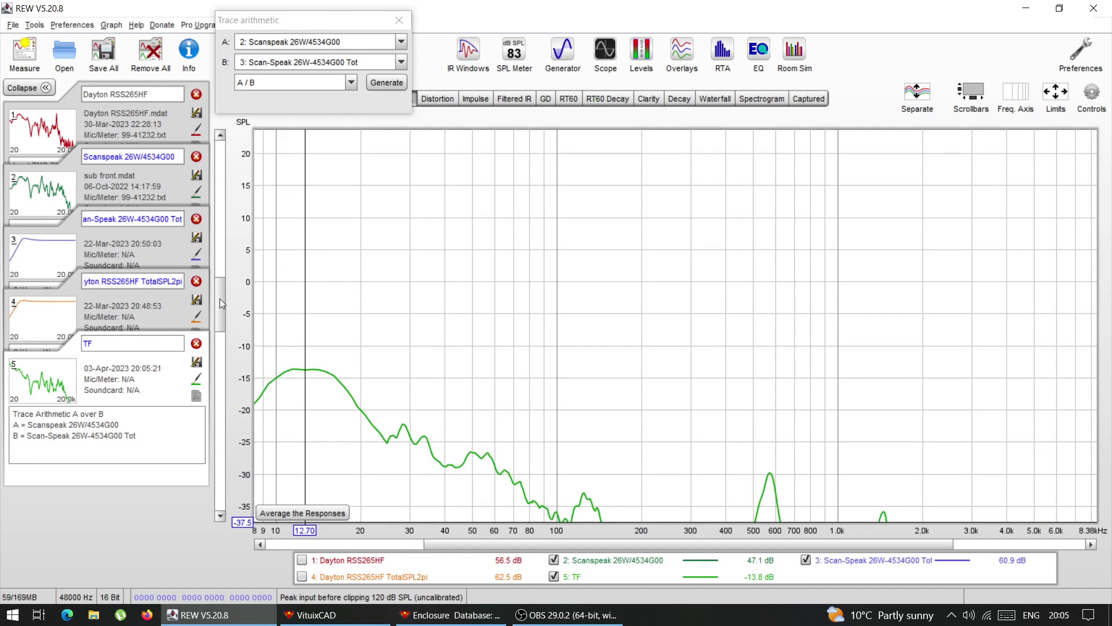
- Generate 5: TF times 4: Dayton RSS265HF TotalSPL2pi, re-showing trace 4
click(311, 47)
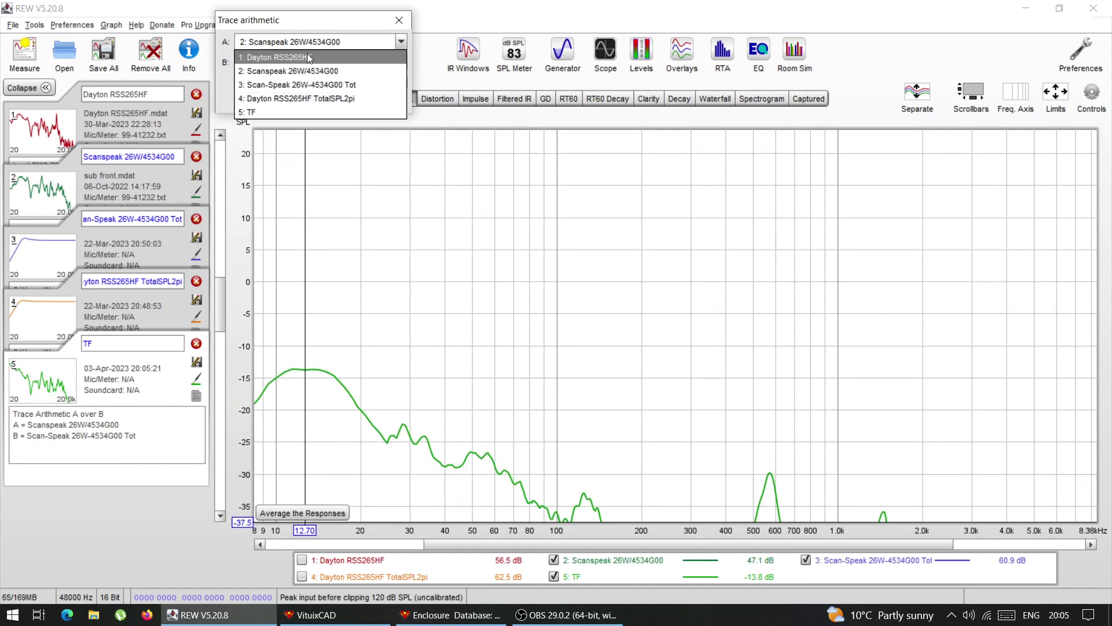
click(272, 113)
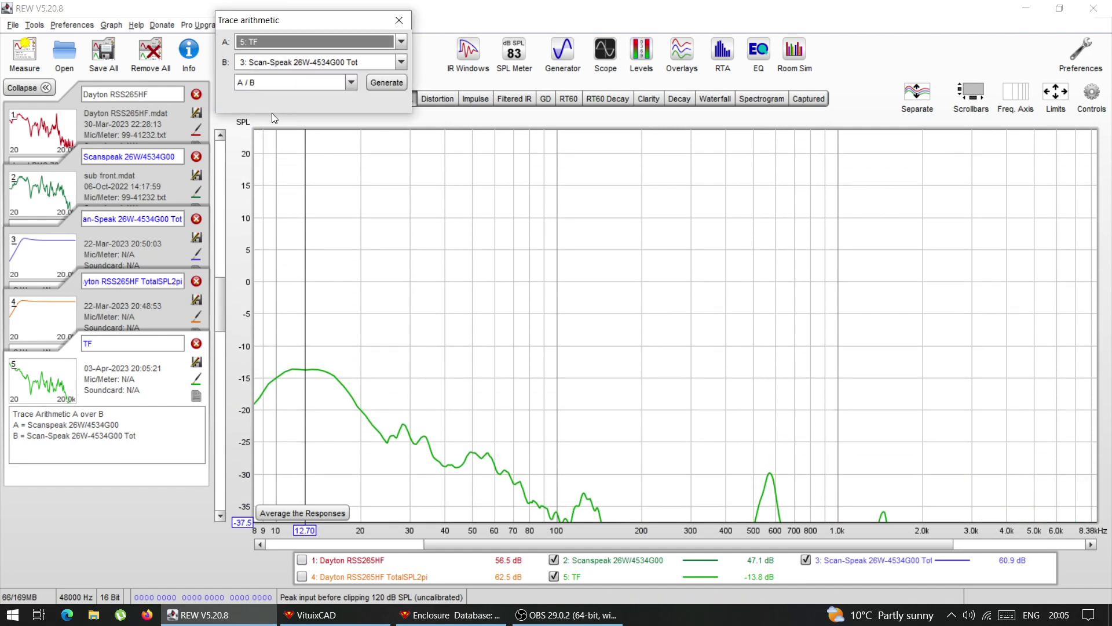
drag(217, 300, 221, 237)
click(294, 84)
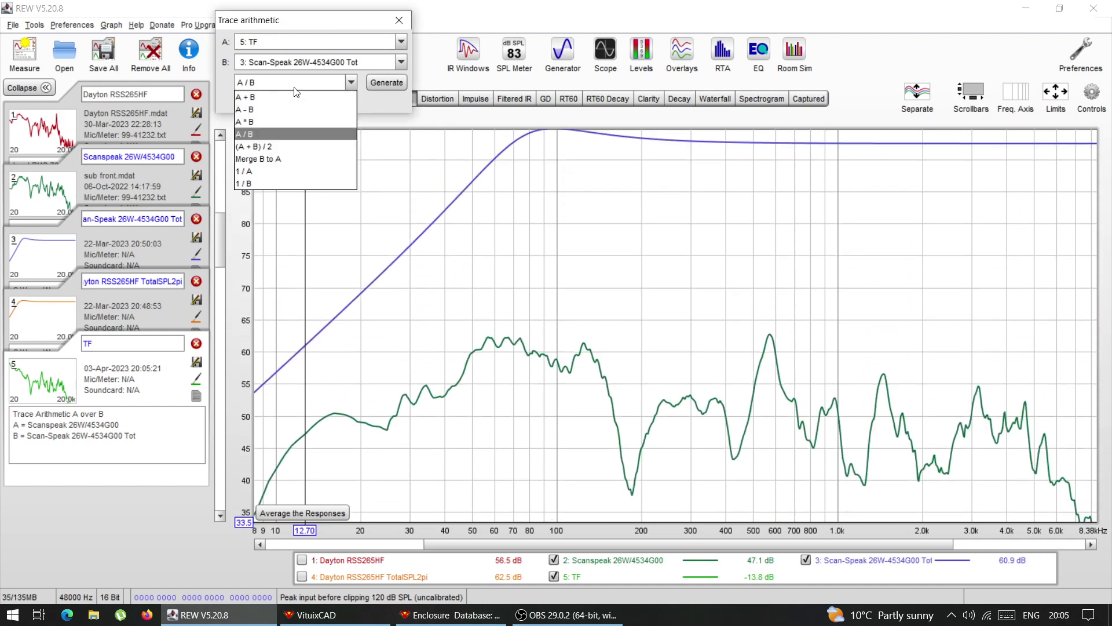
click(263, 121)
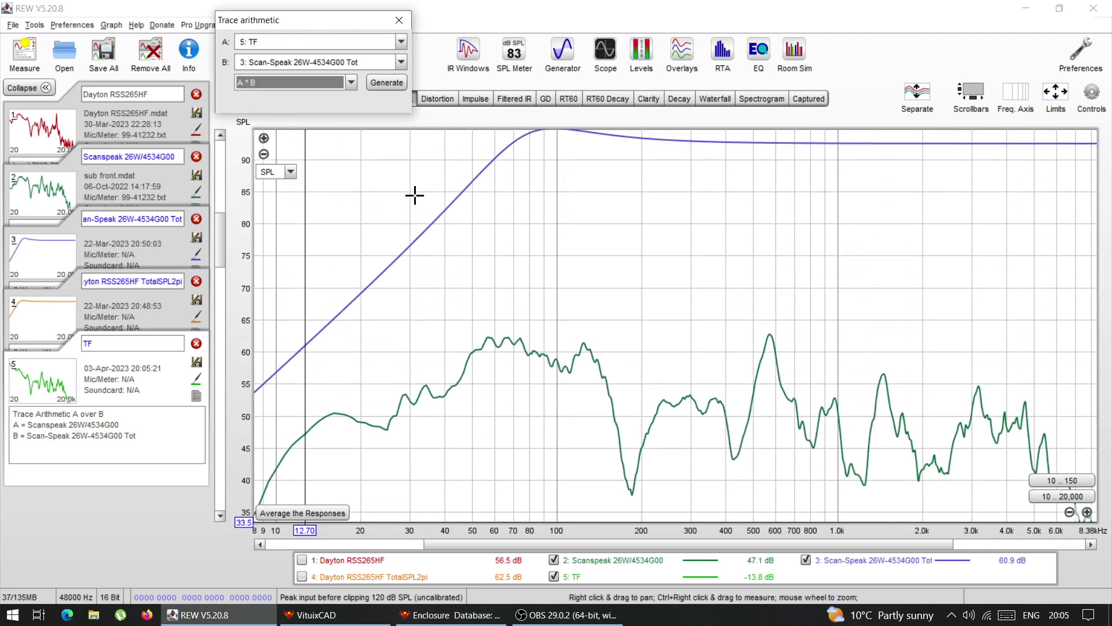
click(301, 579)
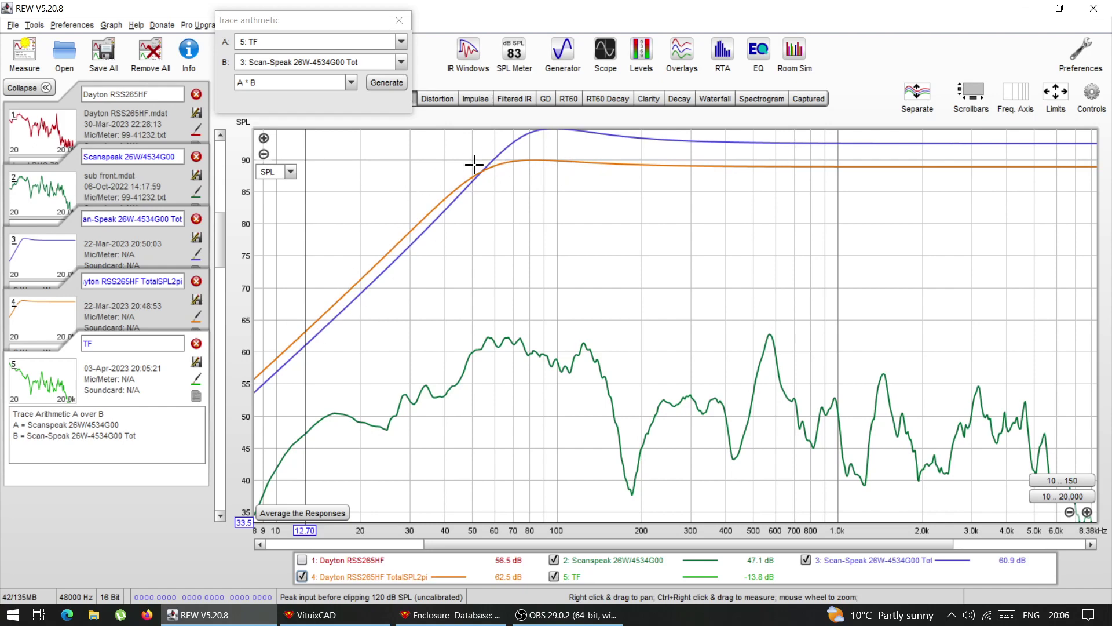
click(395, 67)
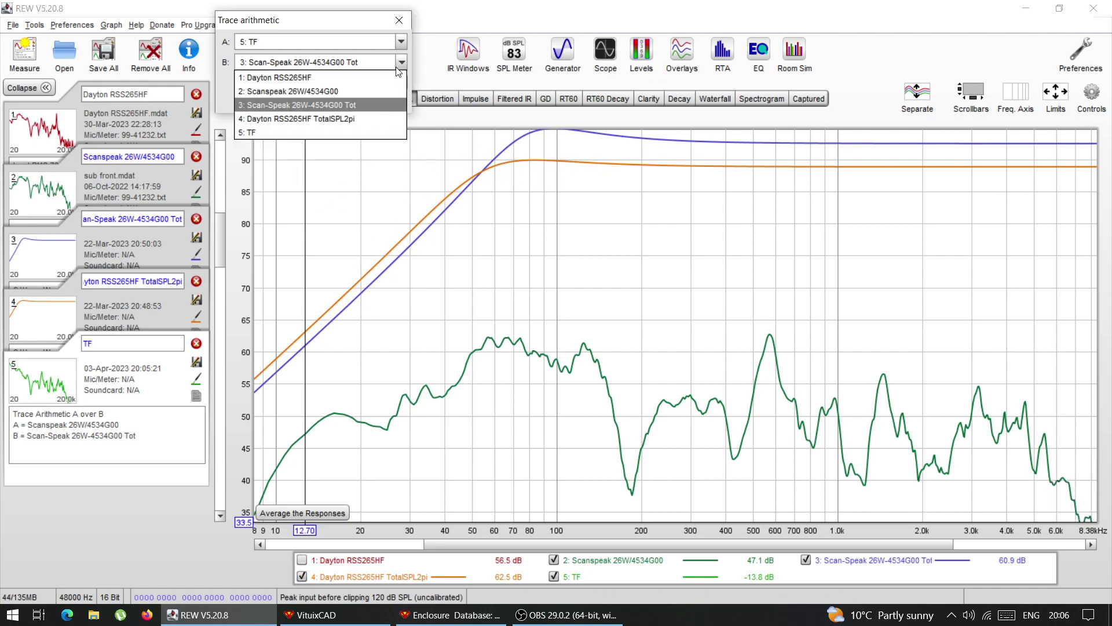
click(280, 116)
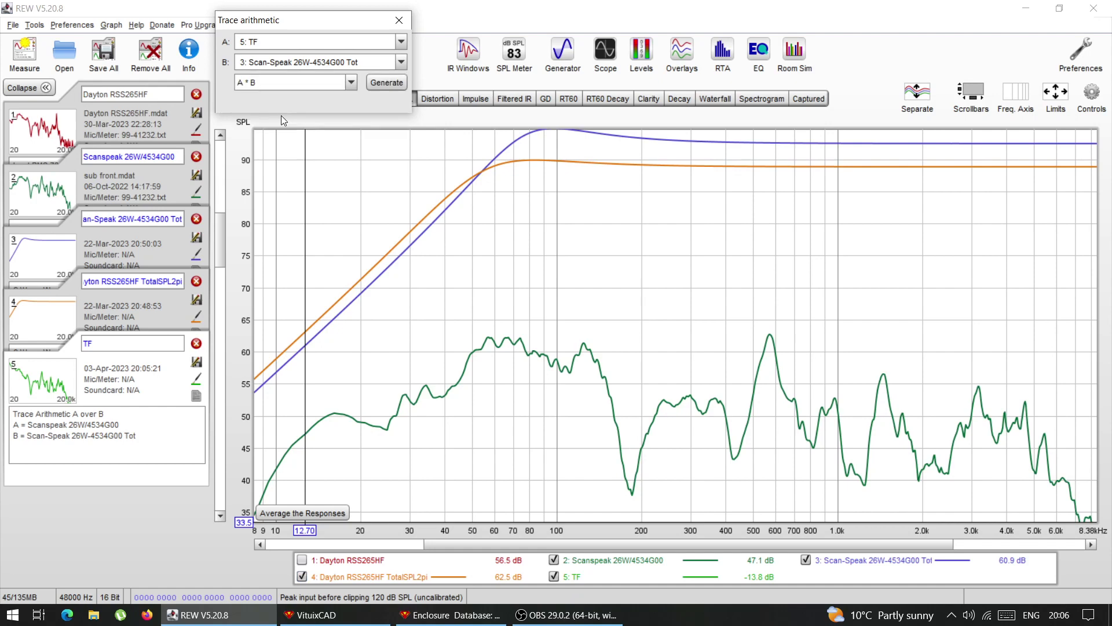
click(381, 82)
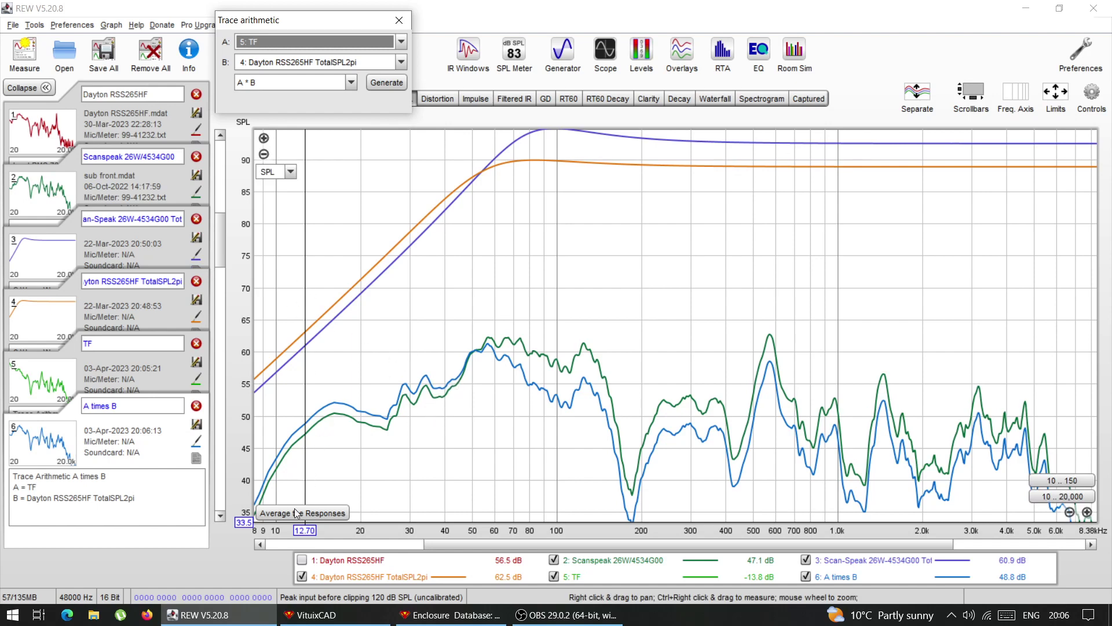
- Hide the two TotalSPL prediction traces and rename trace 6 to 'predicted dayton'
click(301, 576)
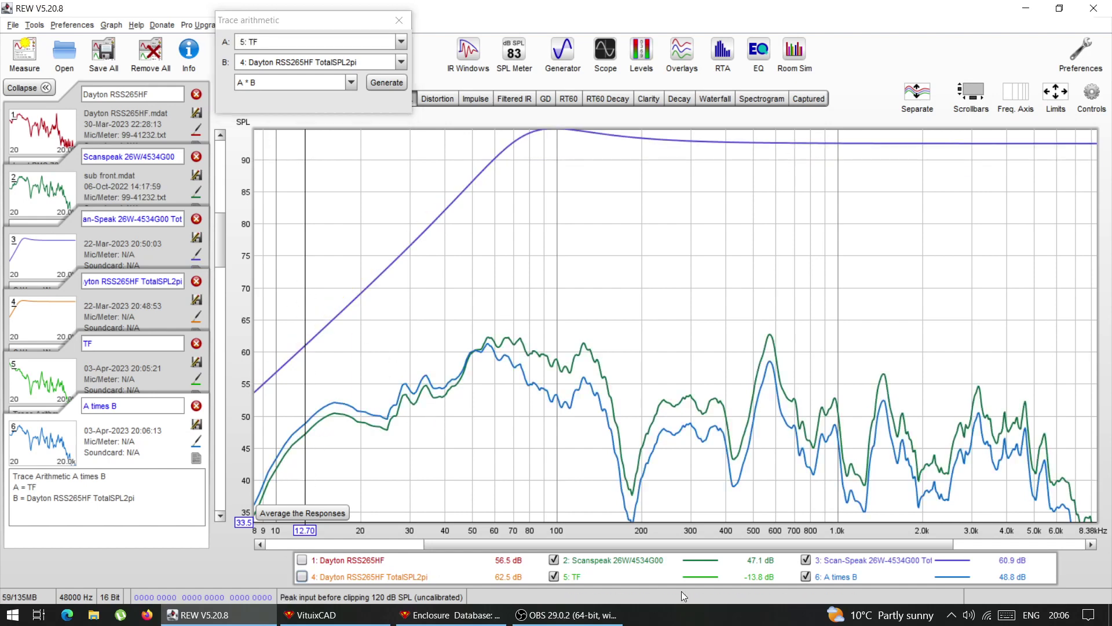
click(806, 560)
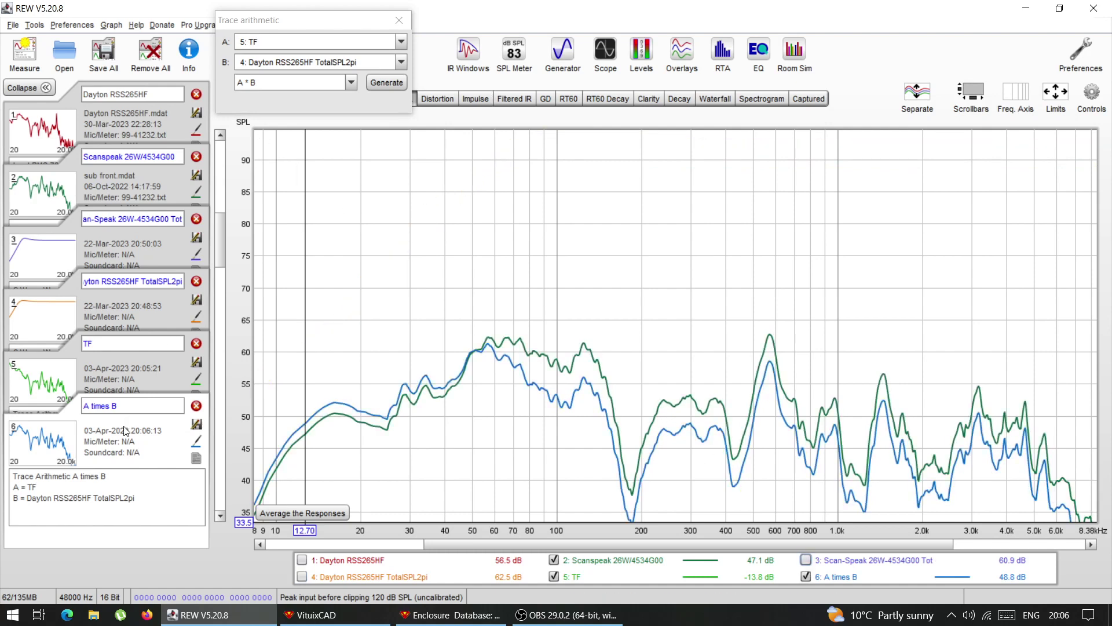
click(126, 402)
text(p)
text(redicted dayton)
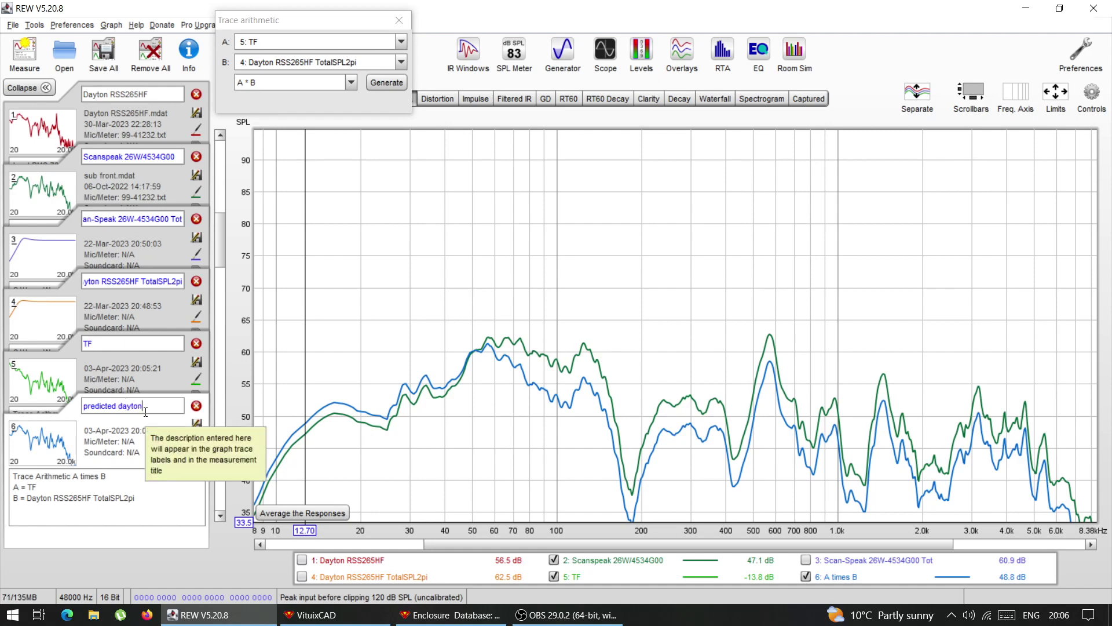
key(Return)
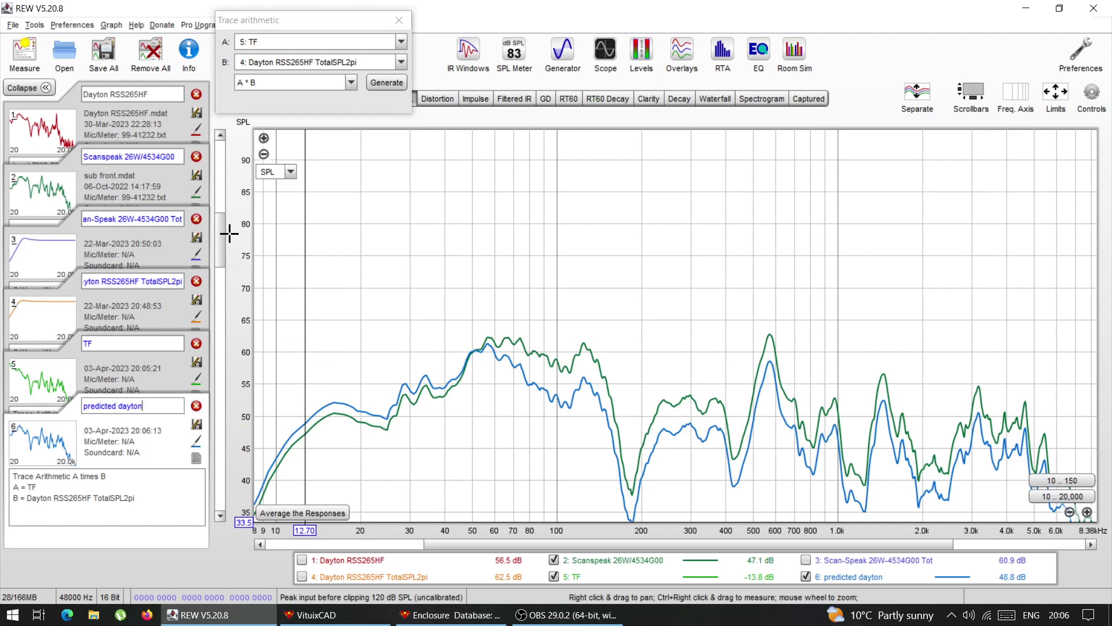
- Hide the Scanspeak and TF traces and show the measured Dayton RSS265HF trace
drag(216, 230, 217, 243)
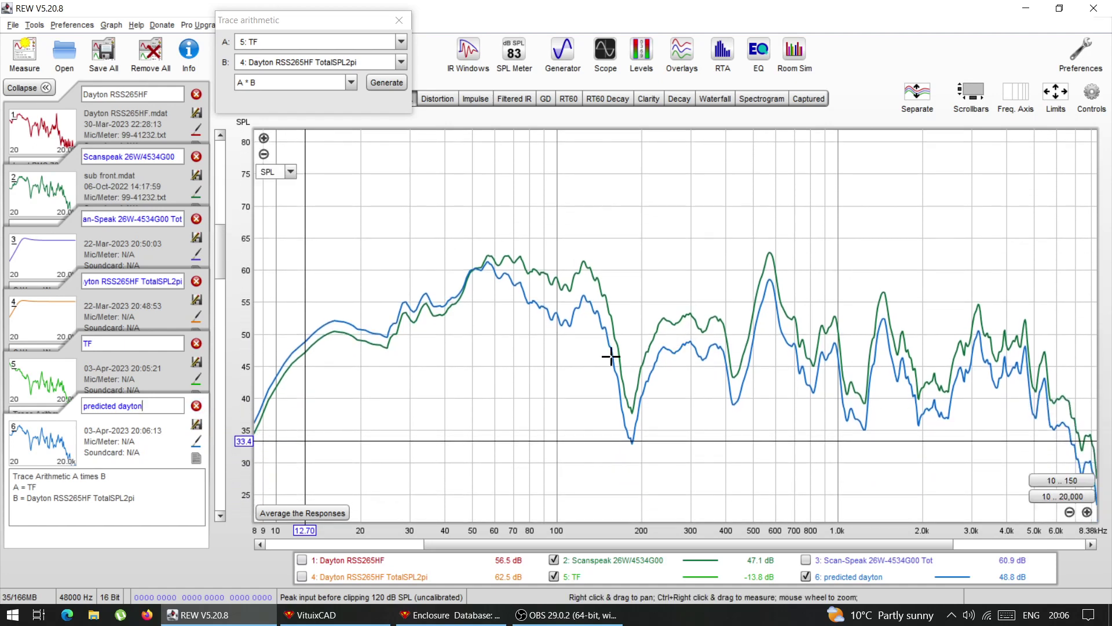
click(553, 561)
click(554, 576)
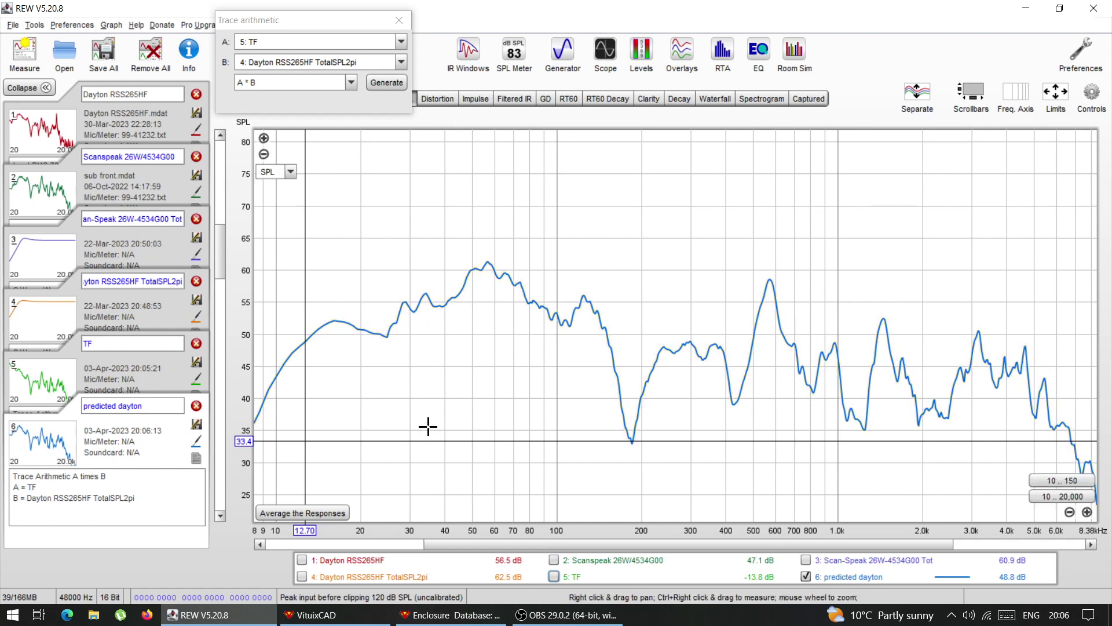
click(302, 560)
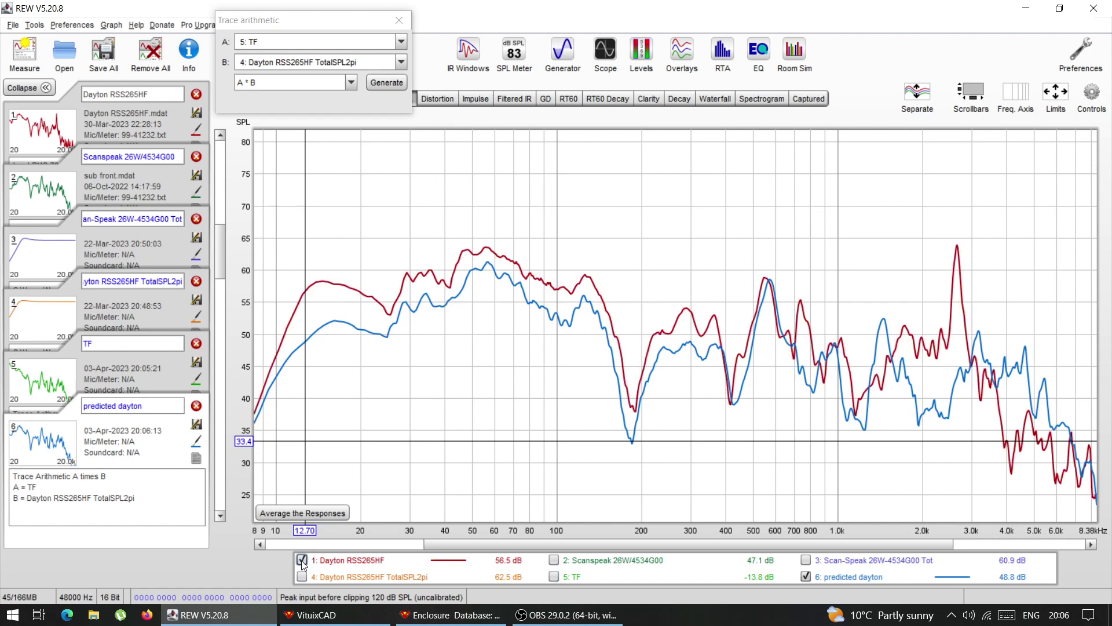
- Give the 6: predicted dayton measurement a 4.0 dB SPL offset via Measurement actions
click(399, 20)
click(1089, 96)
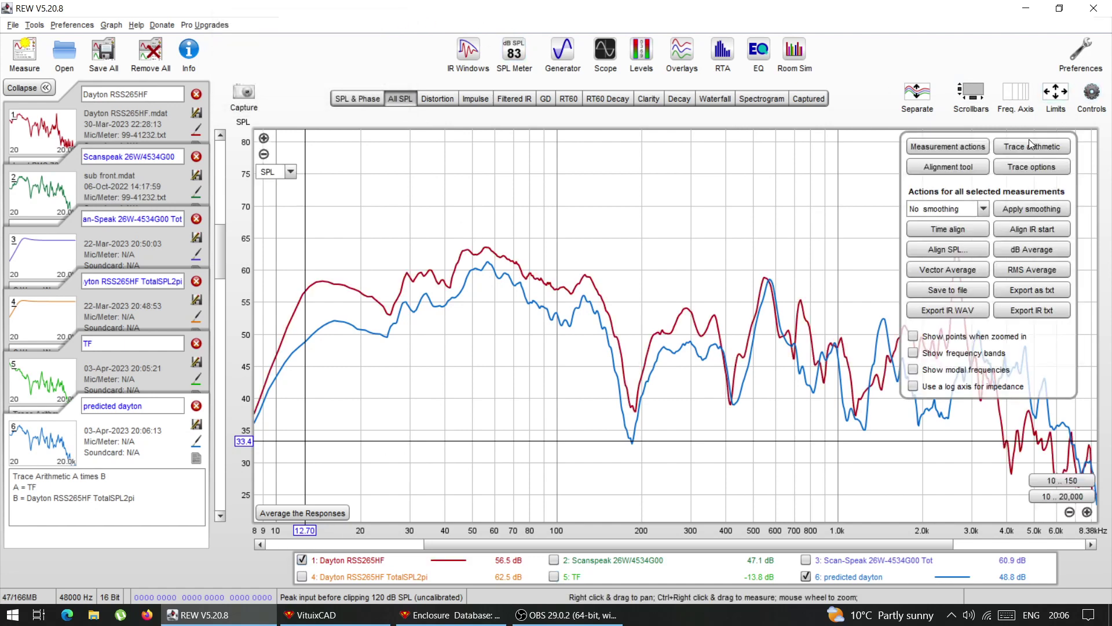
click(963, 150)
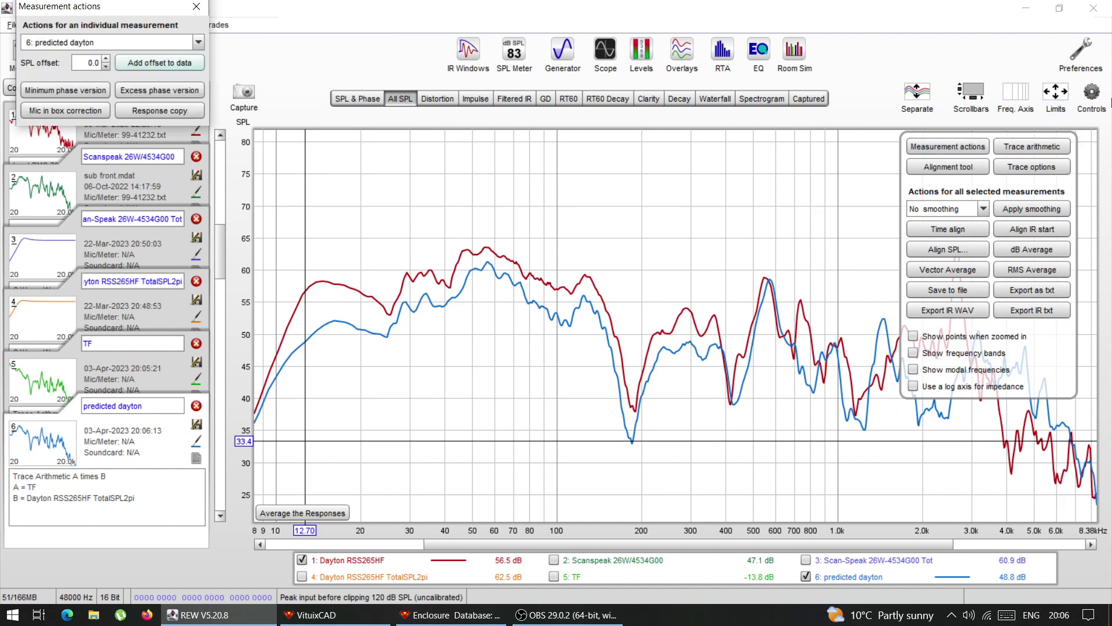
click(1091, 93)
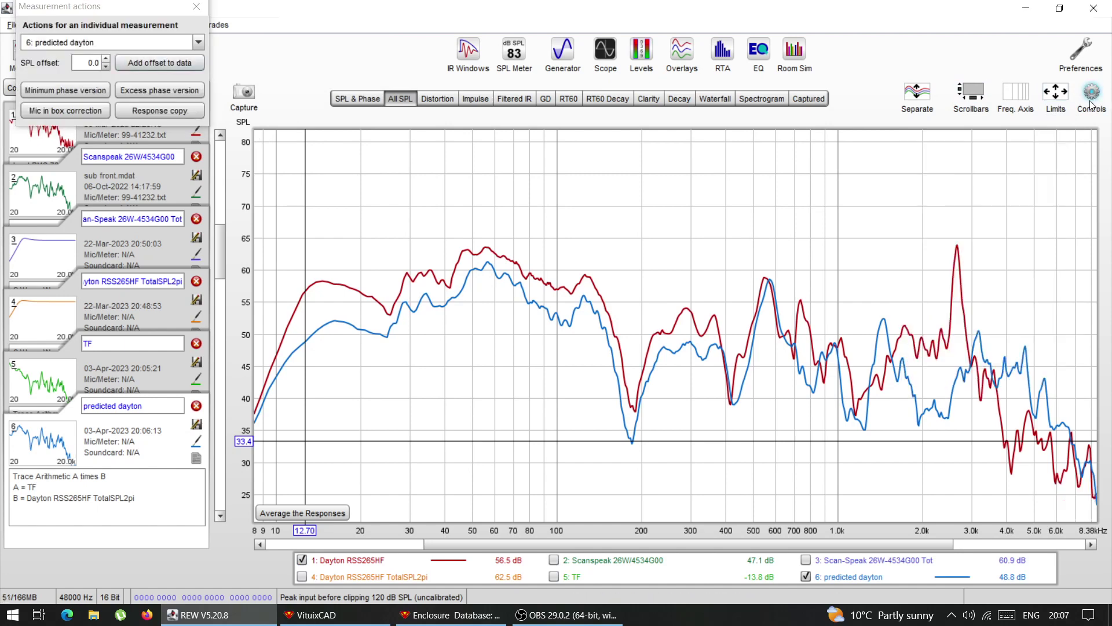
click(96, 40)
click(94, 43)
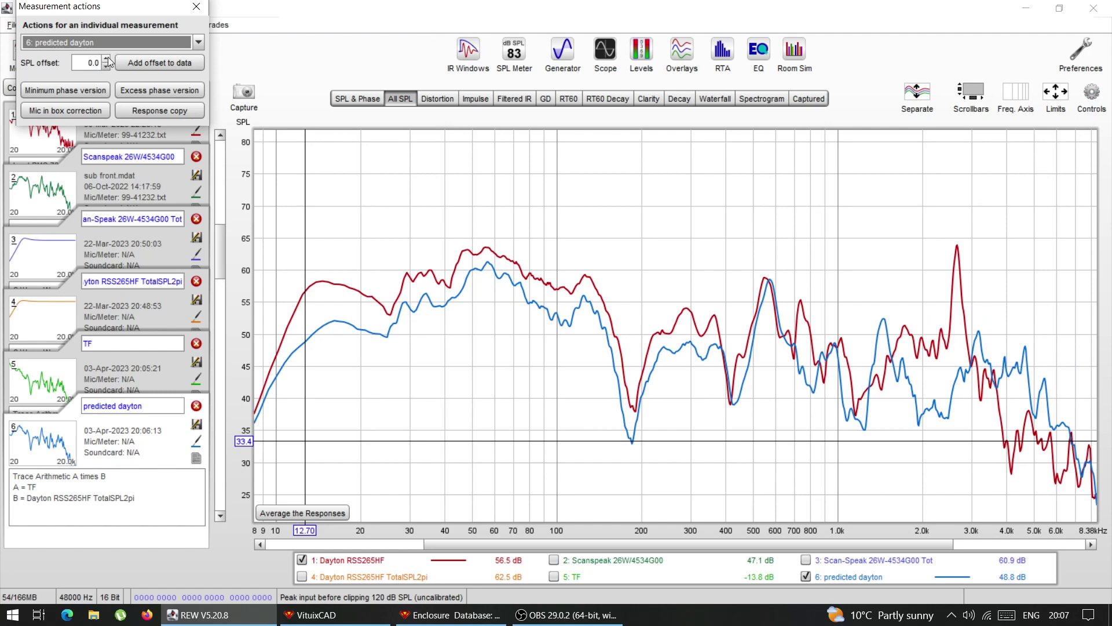
click(107, 59)
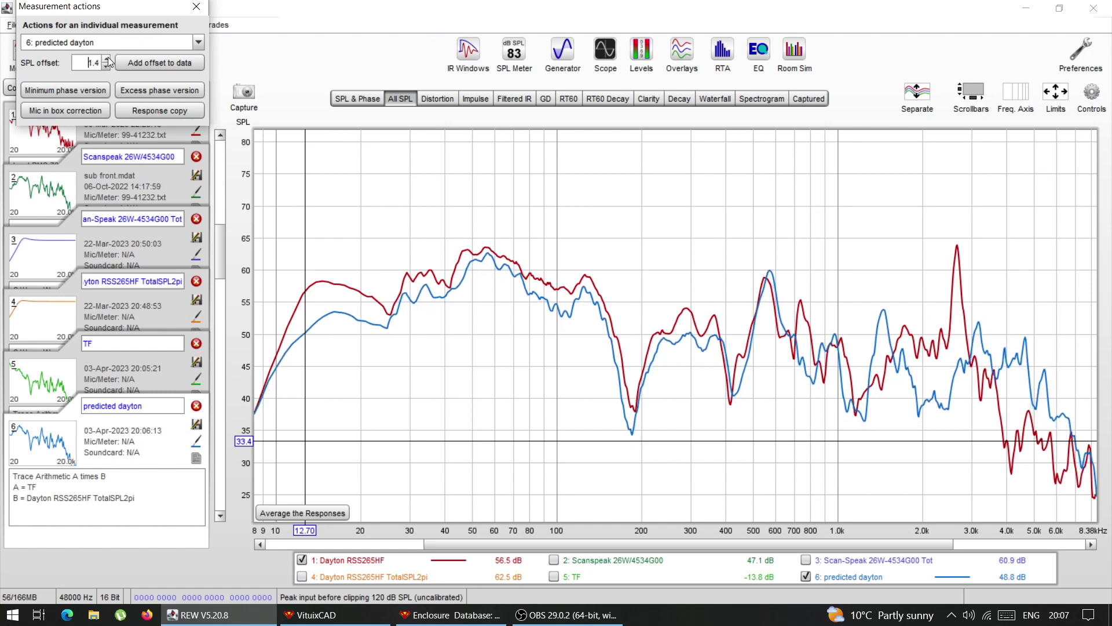
drag(108, 58, 108, 58)
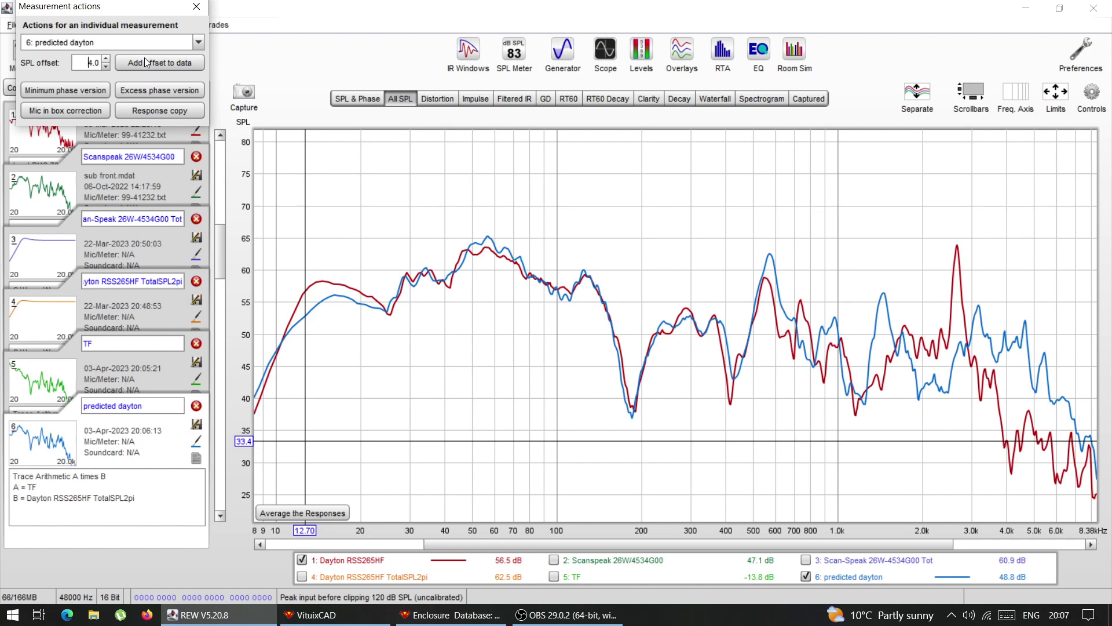
click(196, 7)
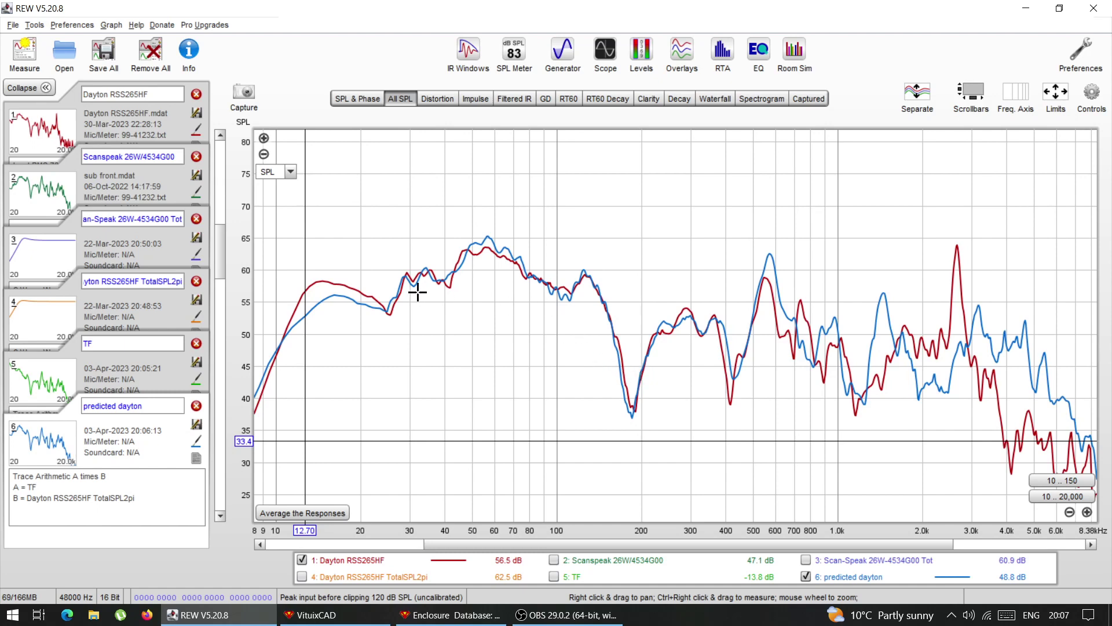
- Read levels in the low bass, near 570 Hz and 1.88 kHz, then show trace 4 TotalSPL2pi
click(322, 296)
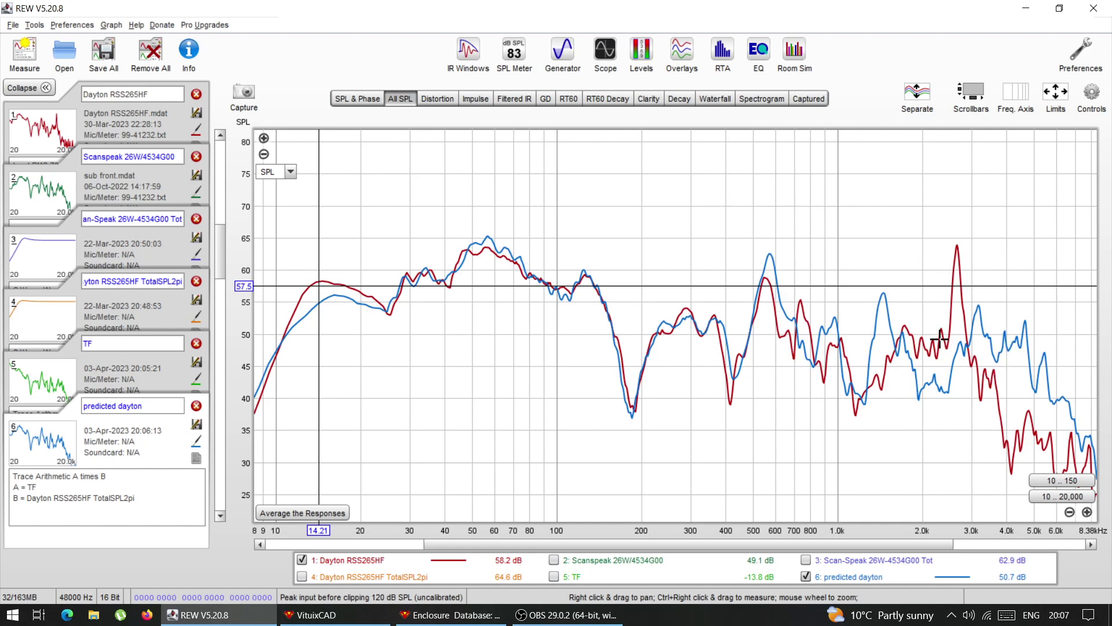
click(914, 346)
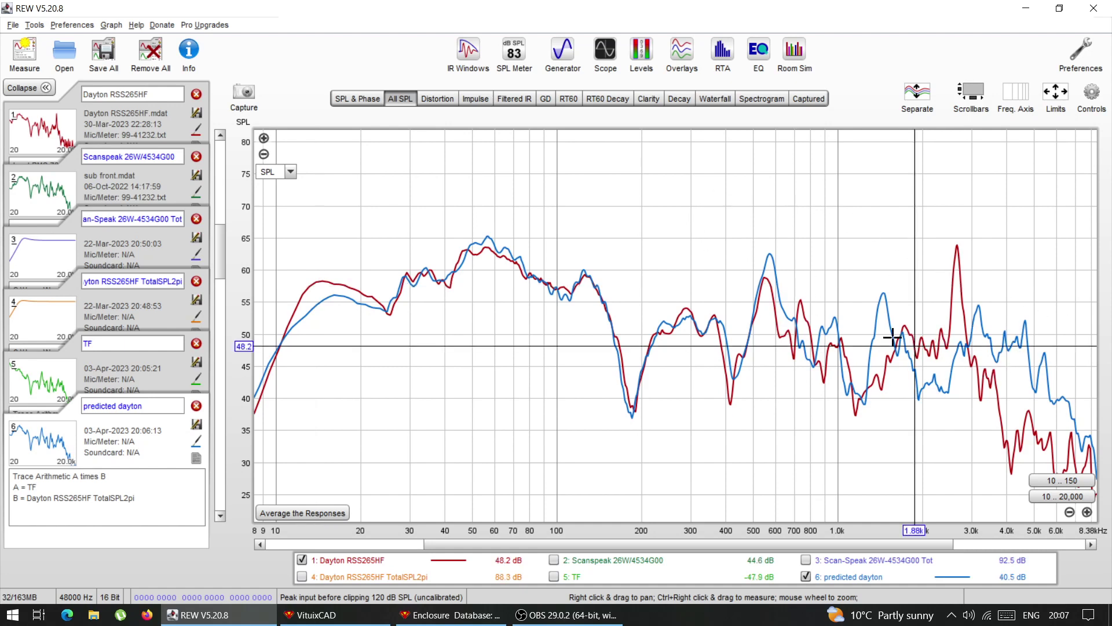
click(769, 297)
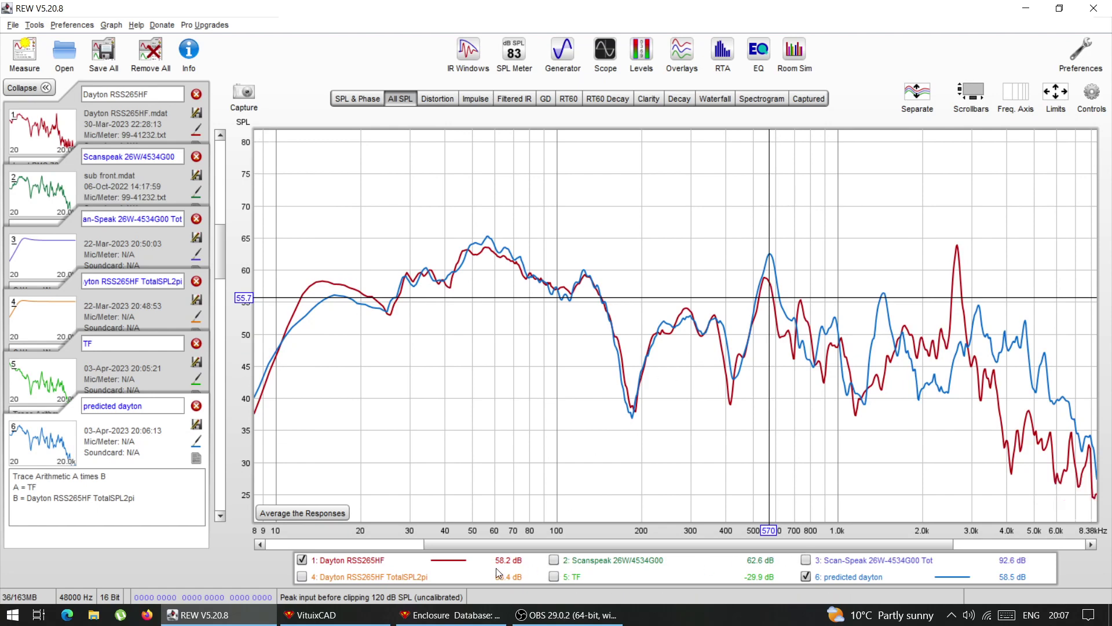
click(303, 578)
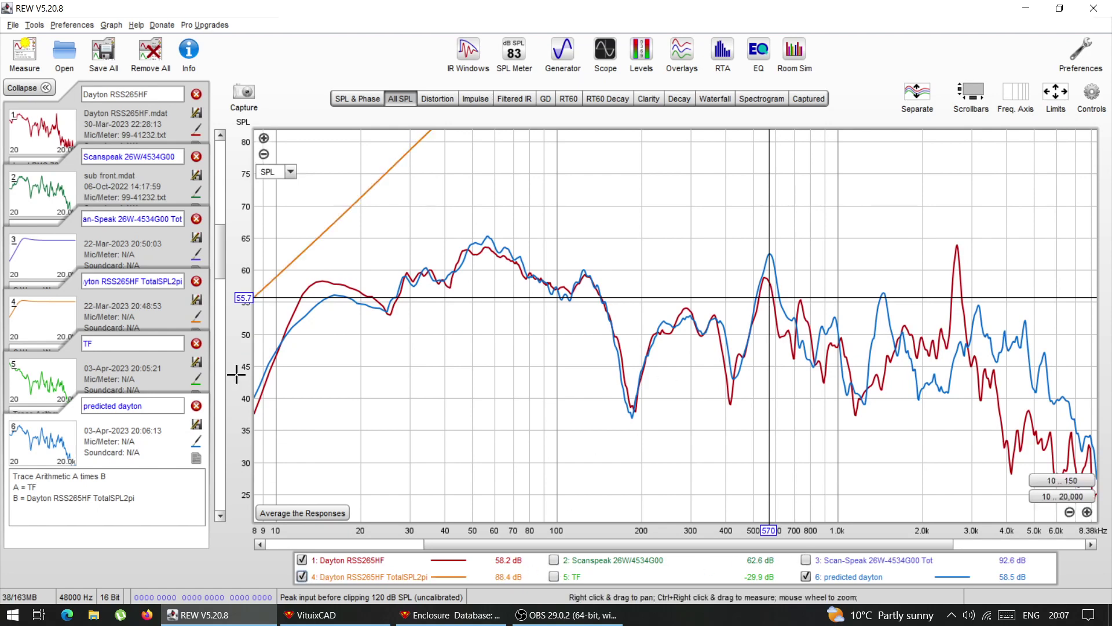
drag(216, 234, 214, 217)
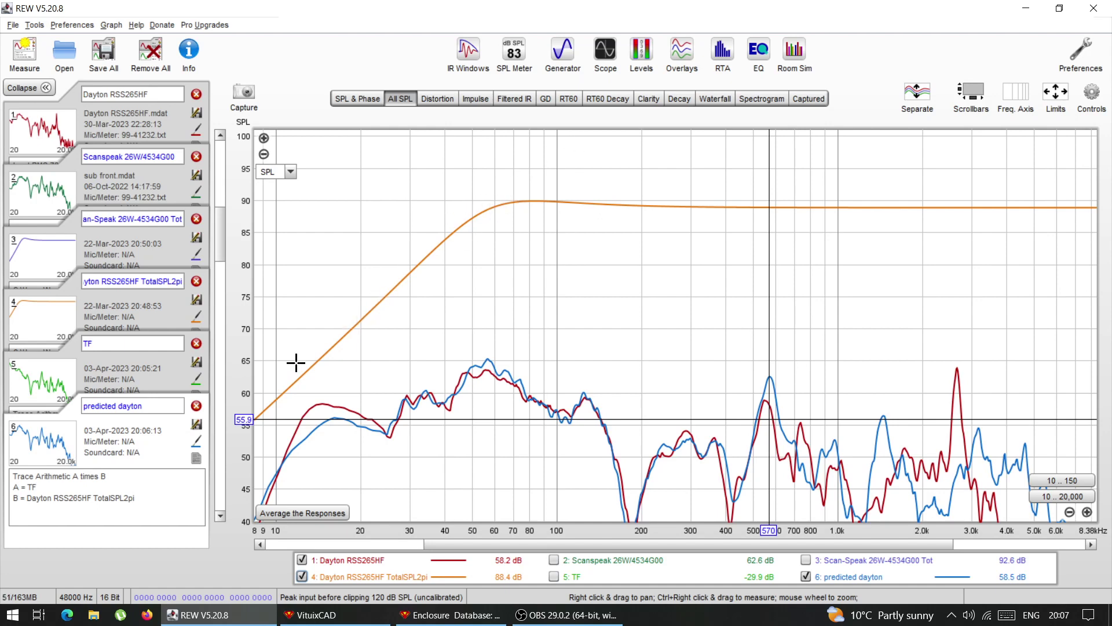
- Hide trace 4 TotalSPL2pi and zoom the frequency axis to about 4–347 Hz
mouse_move(221, 249)
mouse_down()
mouse_move(218, 275)
mouse_move(218, 266)
mouse_up()
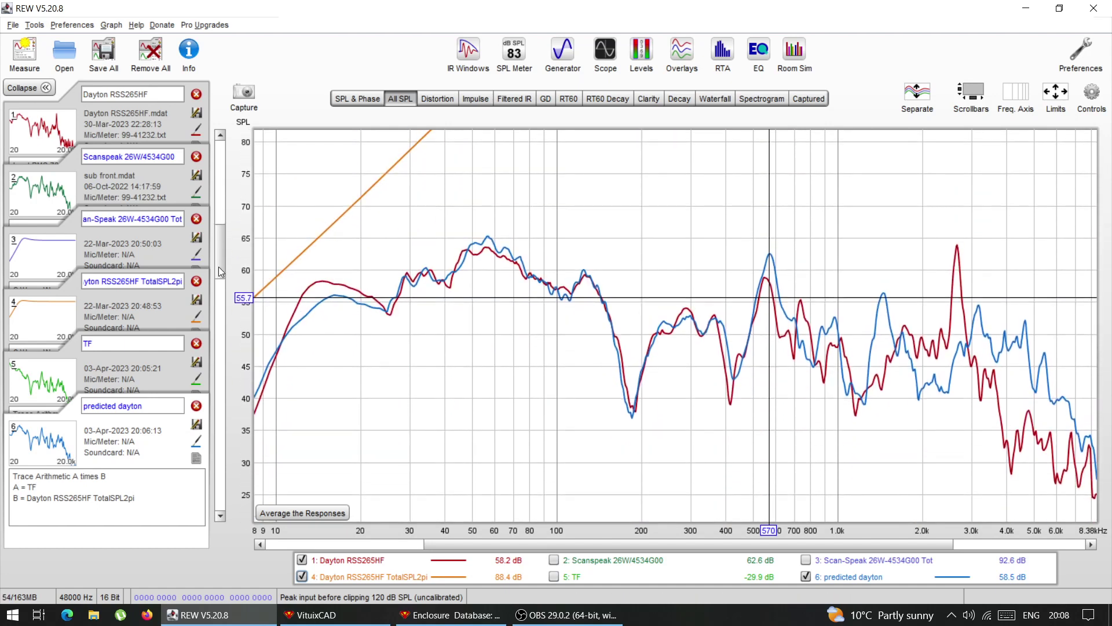
click(301, 577)
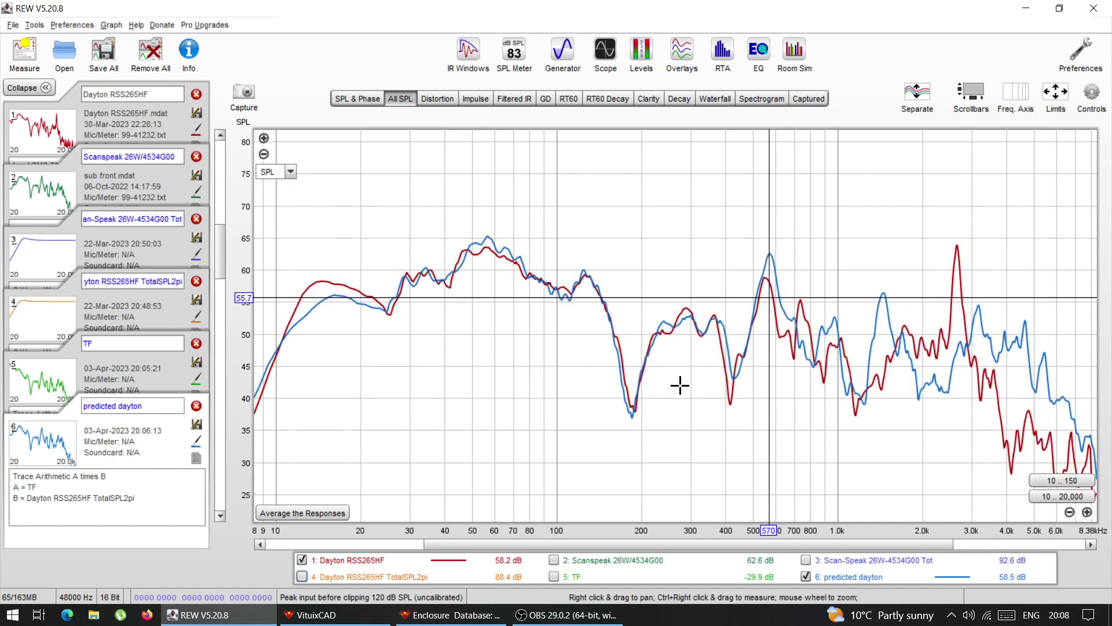
click(1087, 512)
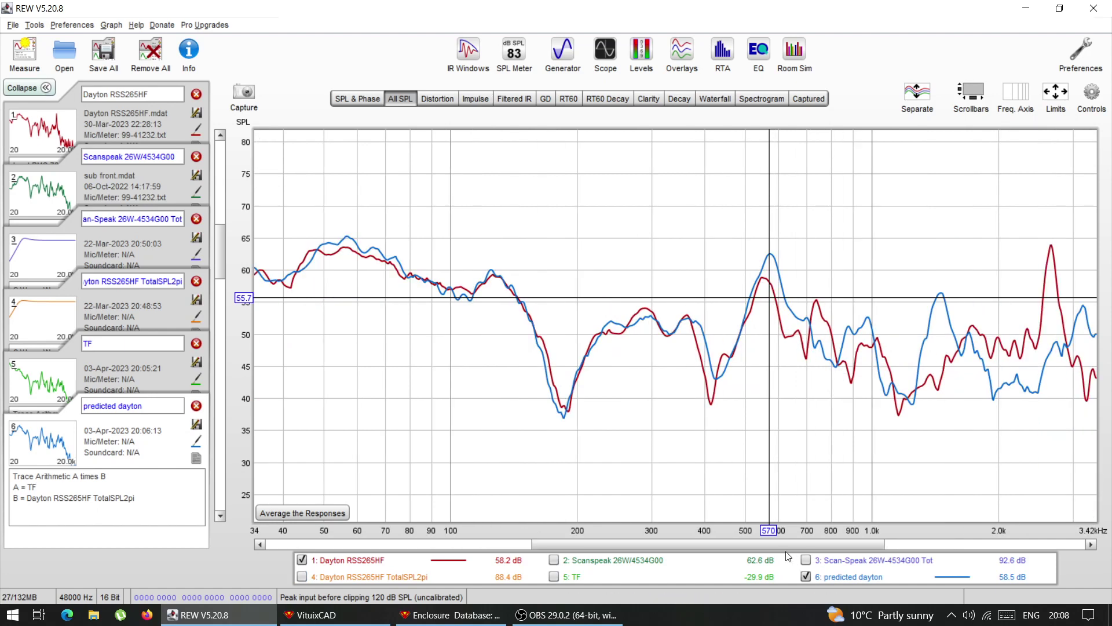
drag(783, 545, 607, 551)
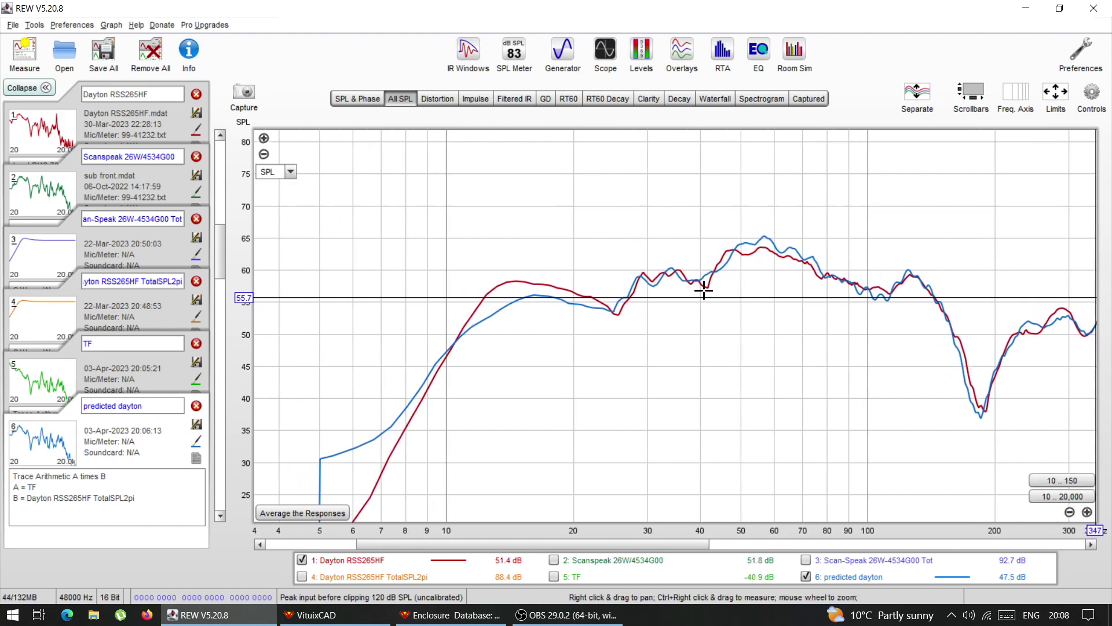
click(1091, 93)
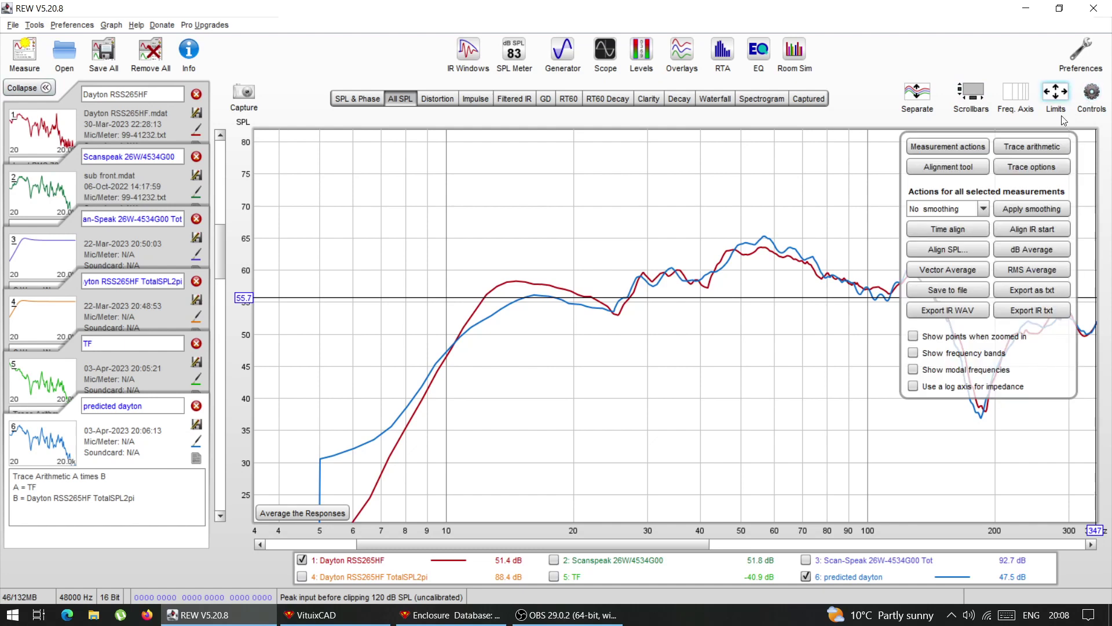
- Apply 1/6 smoothing to both Dayton traces
click(984, 209)
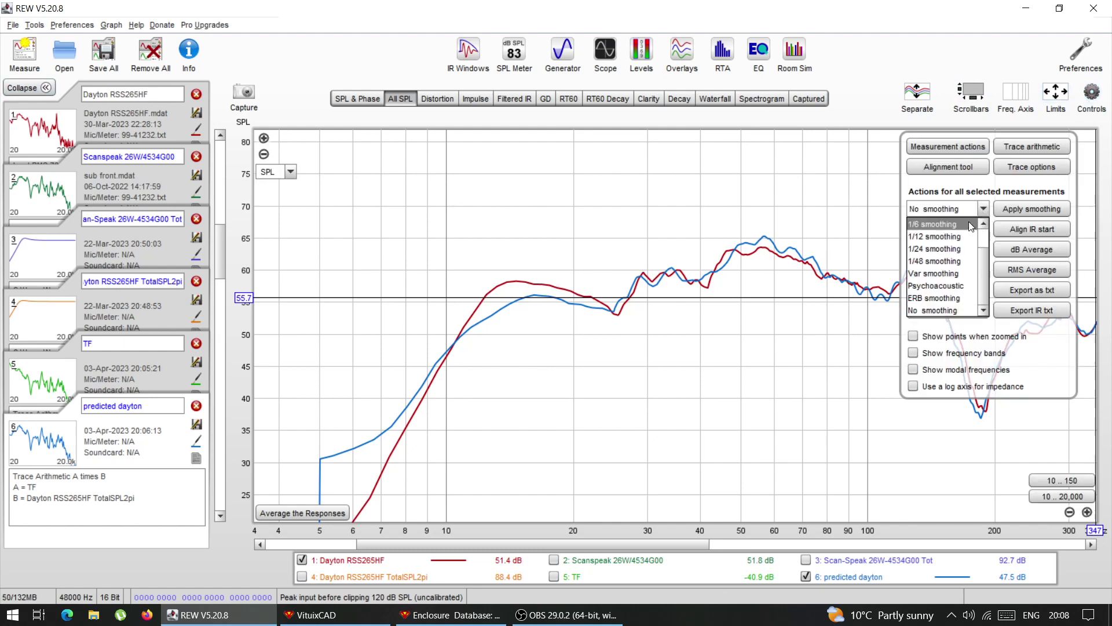
click(970, 225)
click(1031, 209)
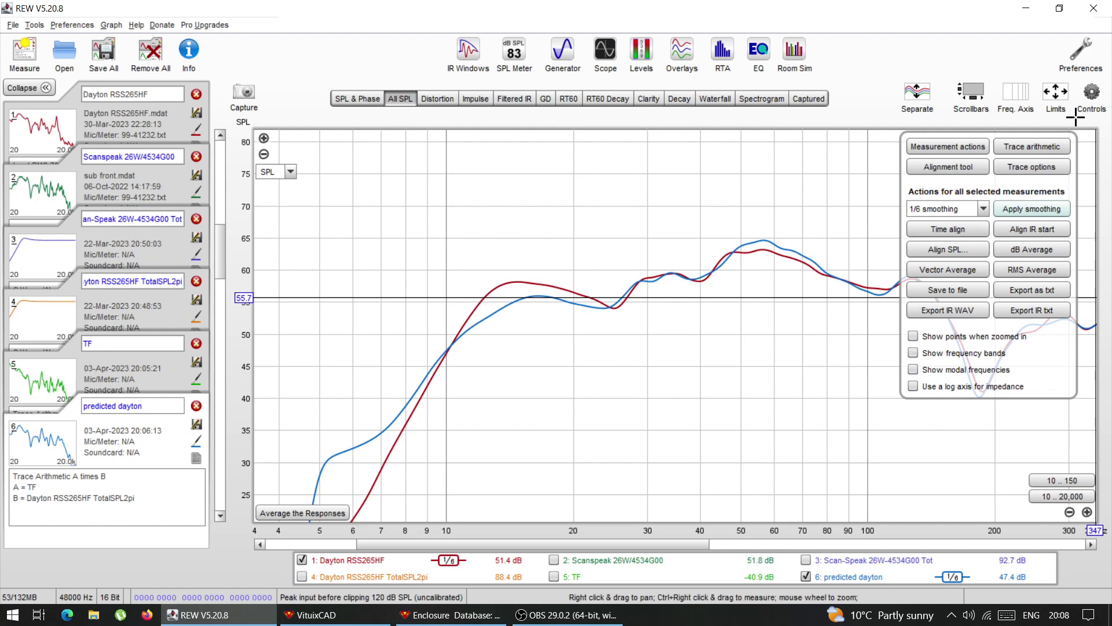
click(1090, 94)
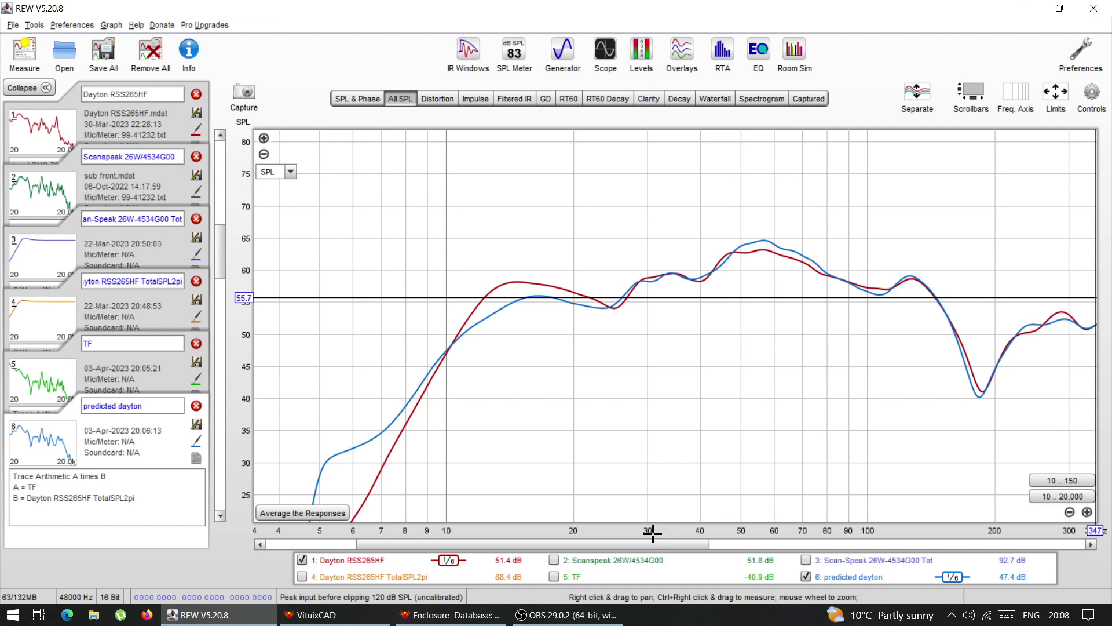
- Read trace levels around 71 Hz and 185 Hz, then show trace 5 TF
drag(644, 544, 671, 548)
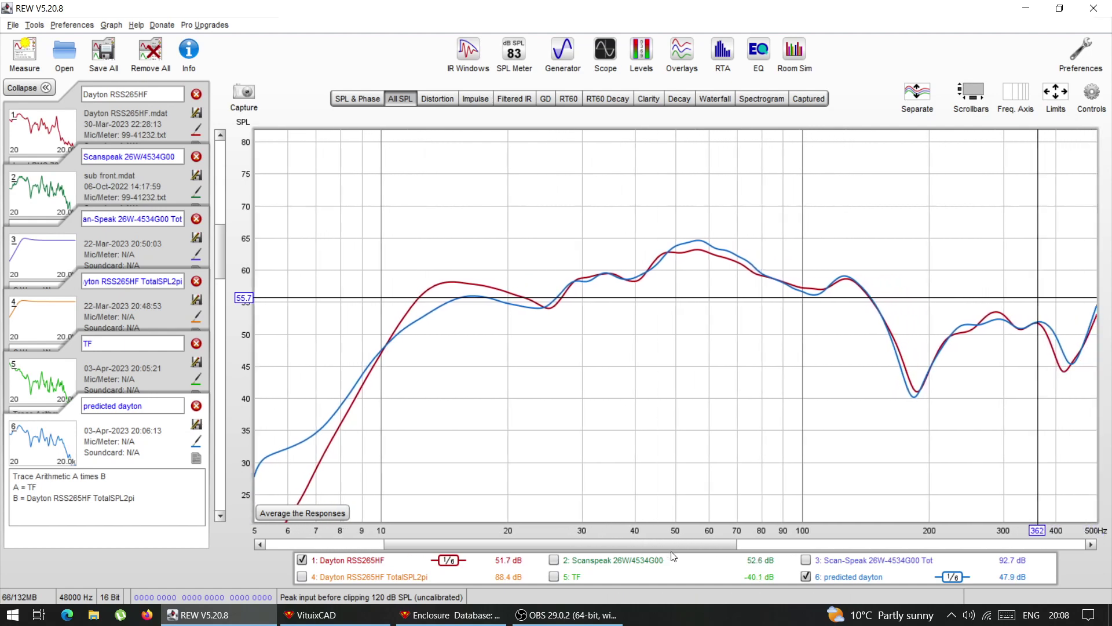
click(739, 369)
click(914, 393)
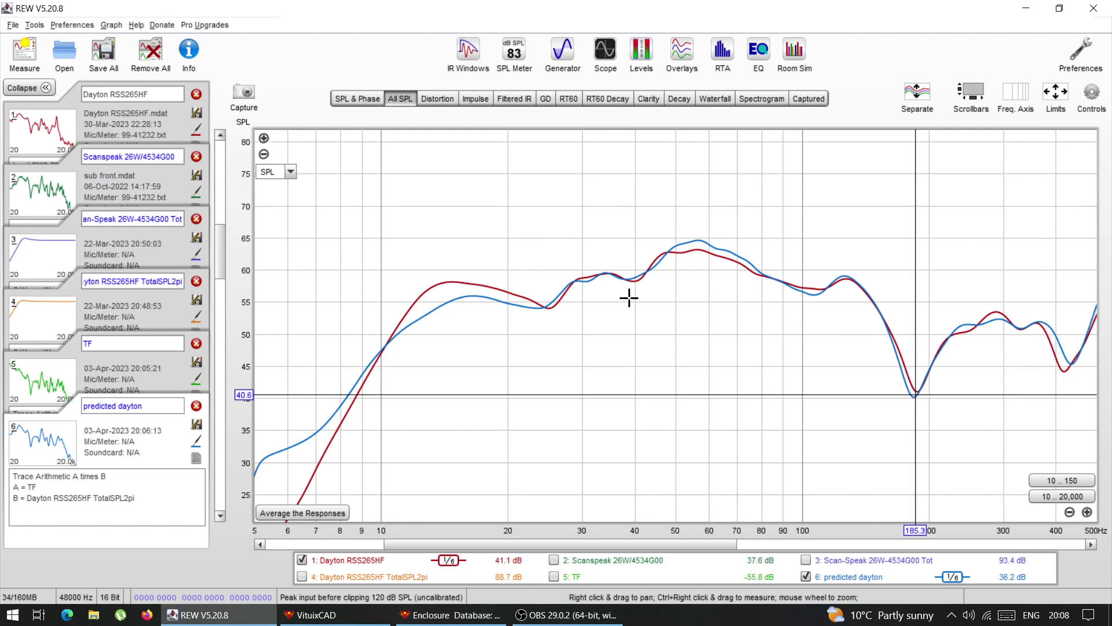
click(554, 577)
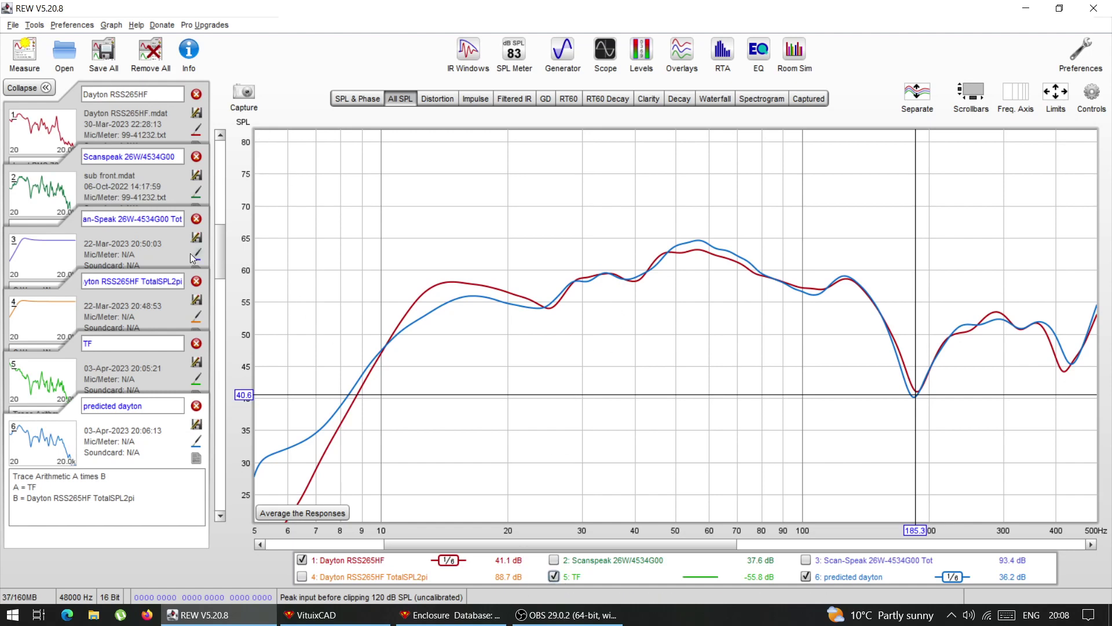
mouse_move(217, 258)
mouse_down()
mouse_move(214, 335)
mouse_move(221, 262)
mouse_up()
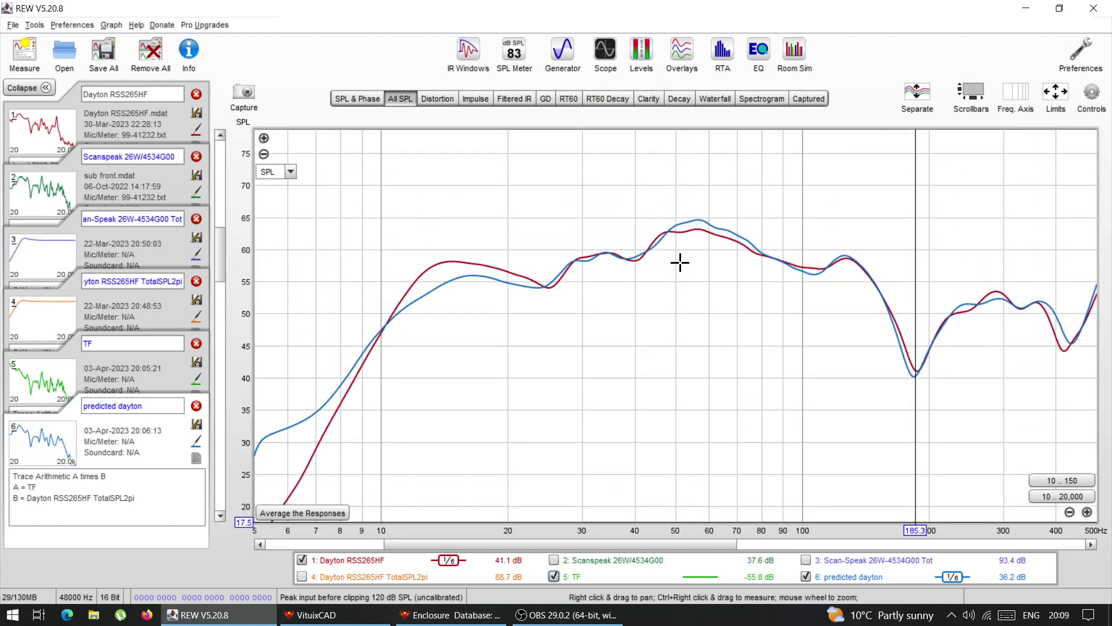
click(728, 276)
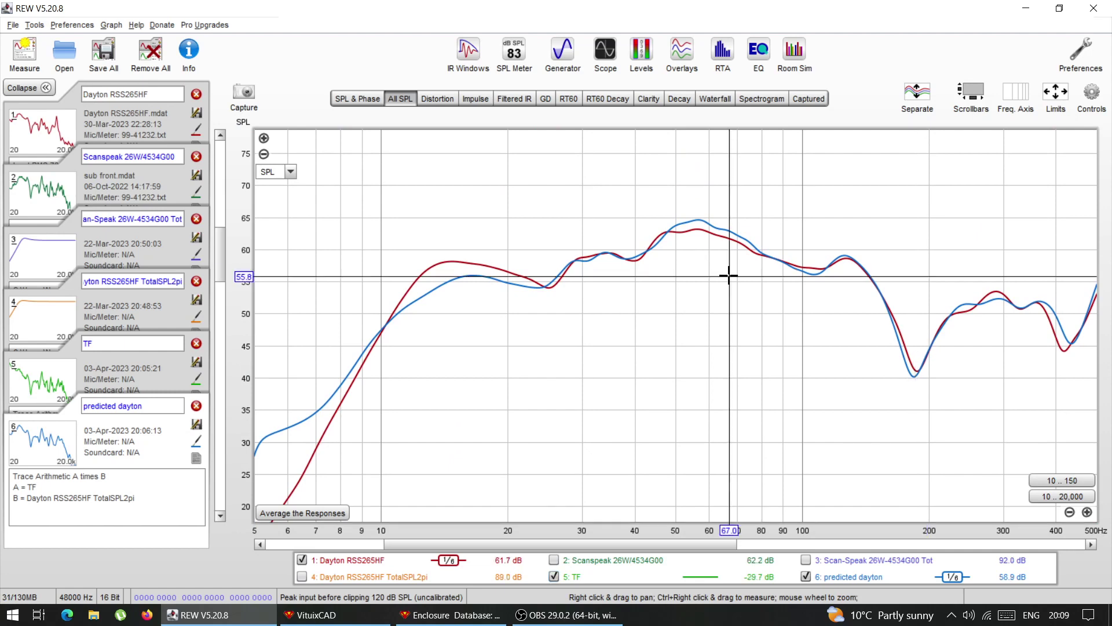
click(817, 269)
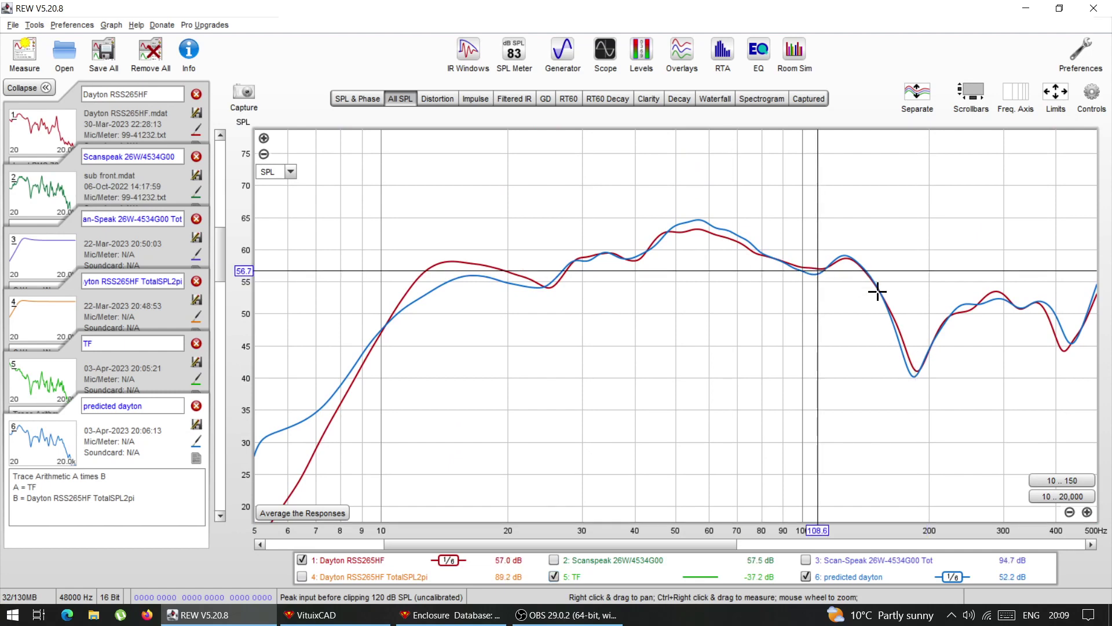
click(914, 376)
click(916, 373)
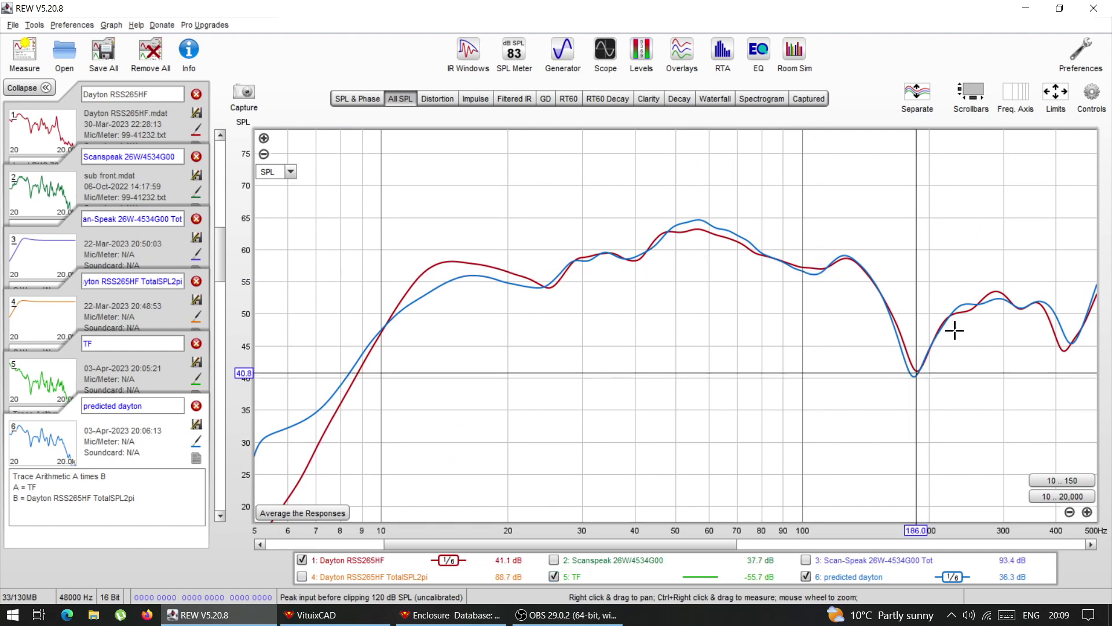
click(962, 305)
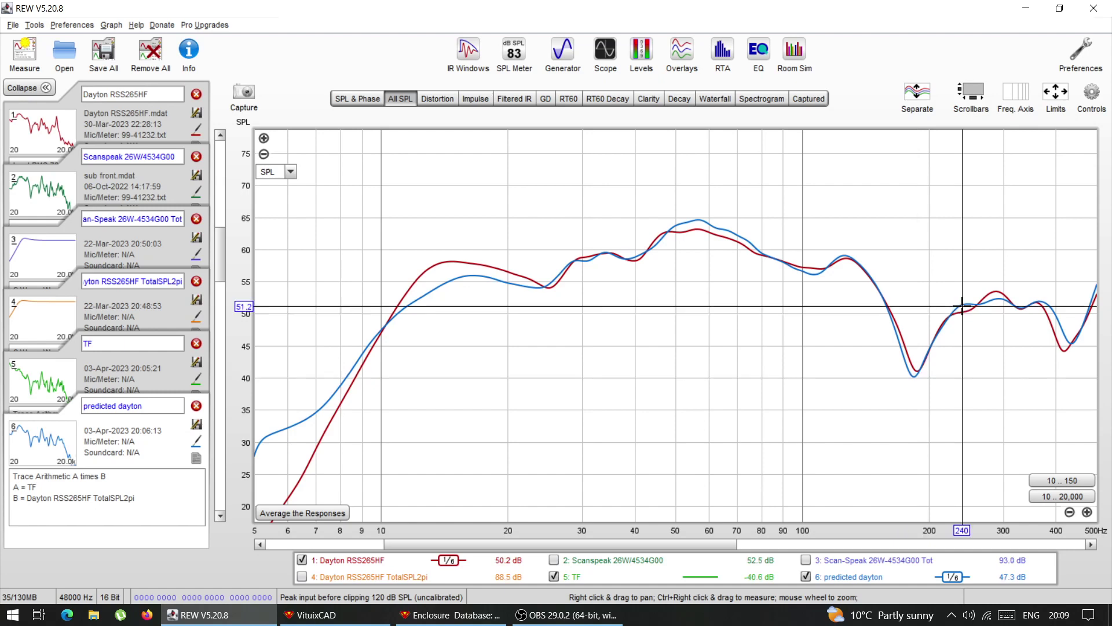
click(909, 376)
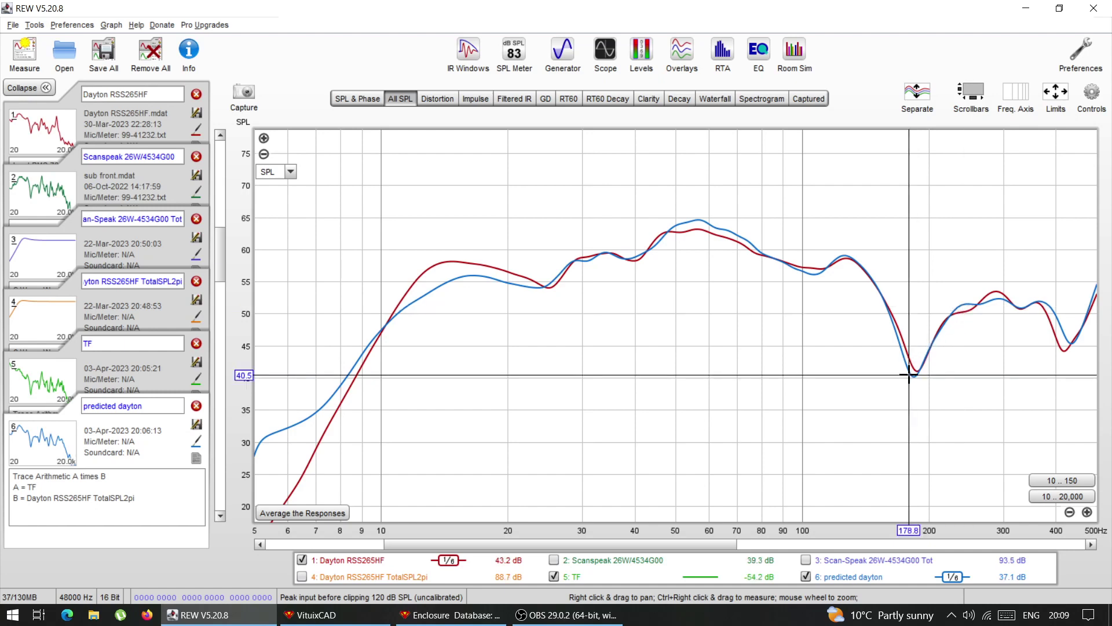
click(648, 379)
click(673, 381)
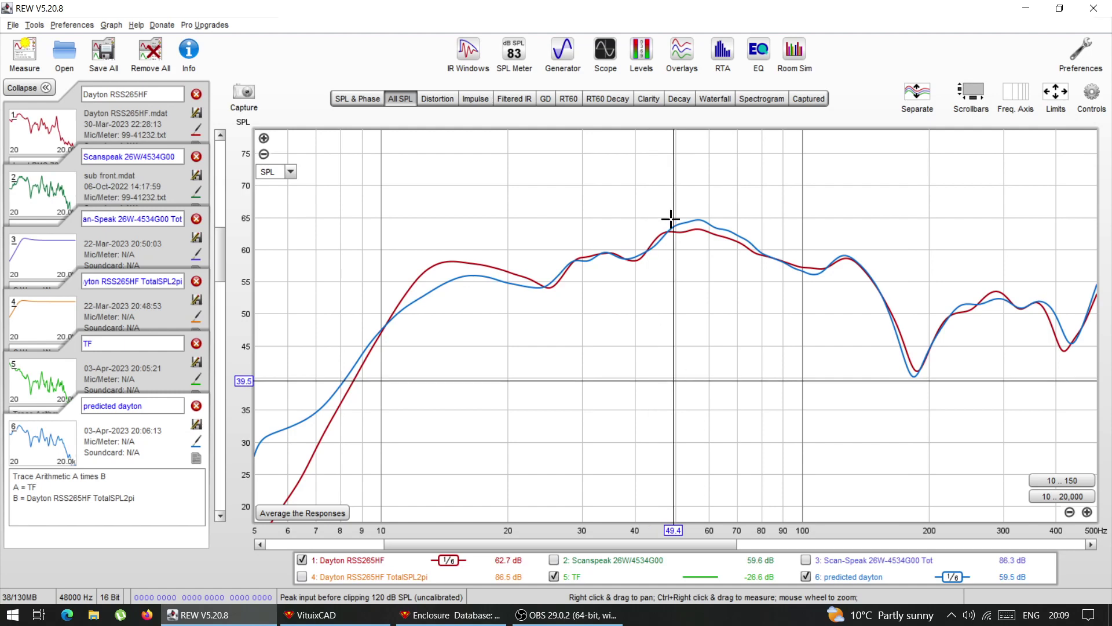
click(674, 231)
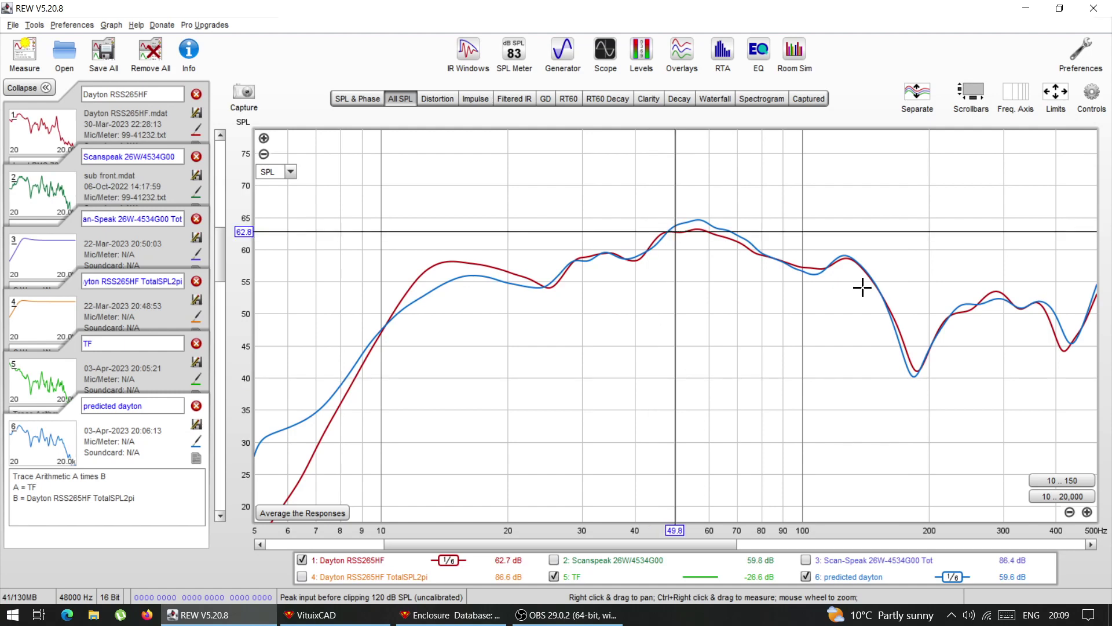
click(846, 258)
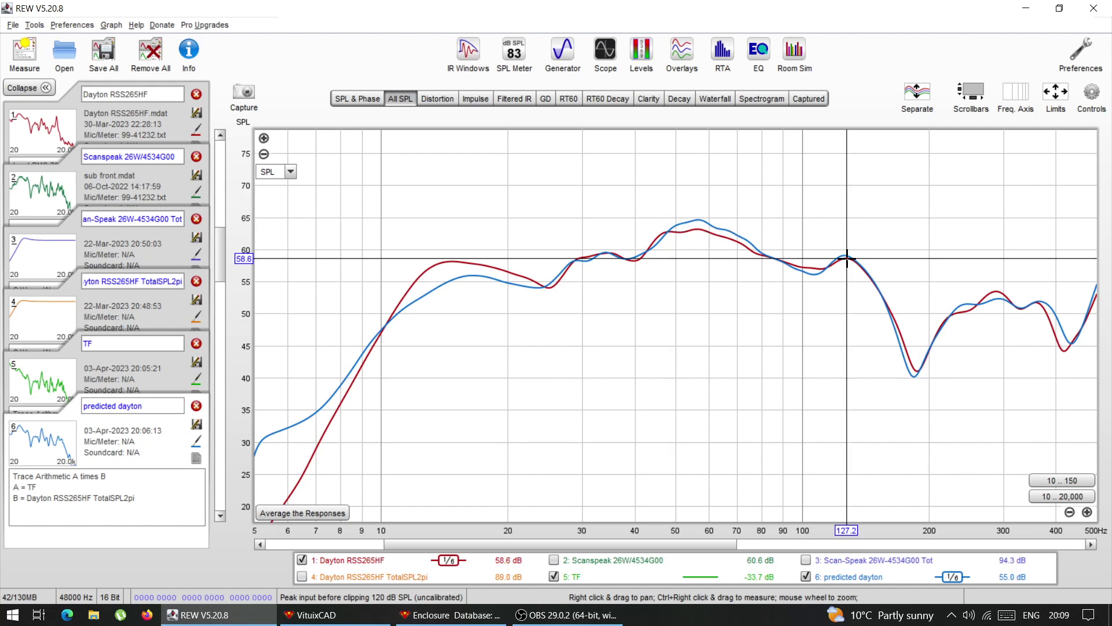
click(915, 375)
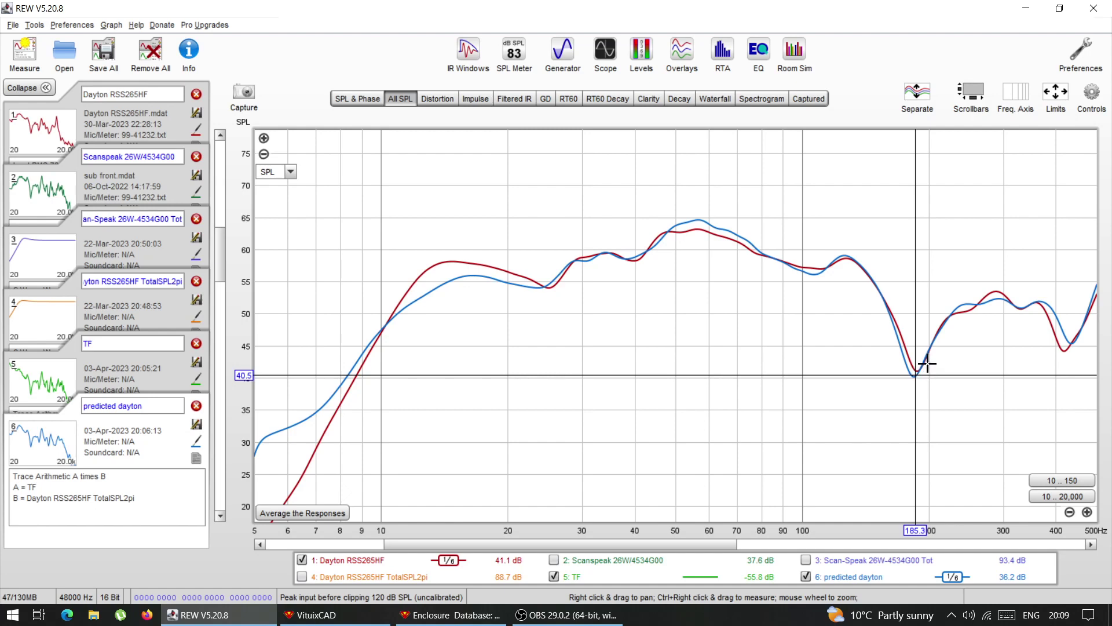
click(927, 361)
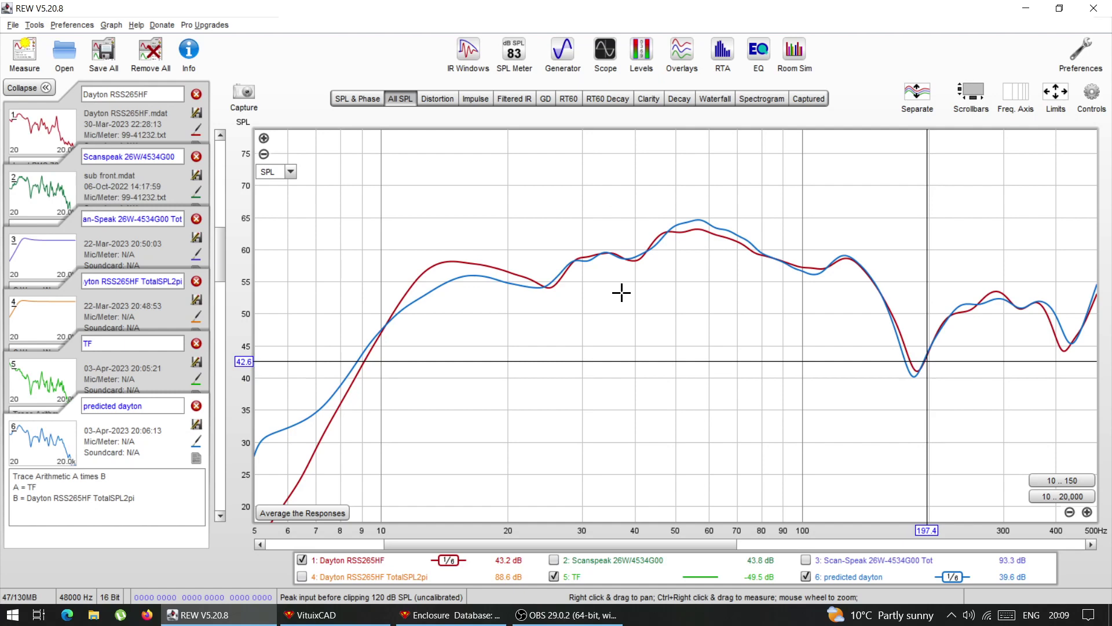
click(627, 259)
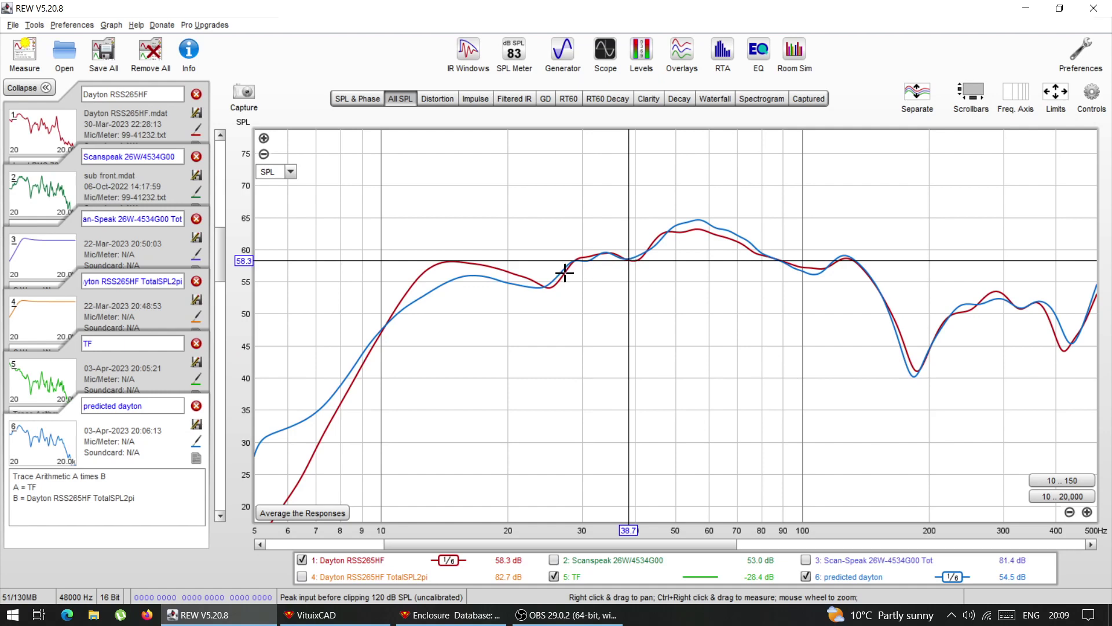
click(546, 291)
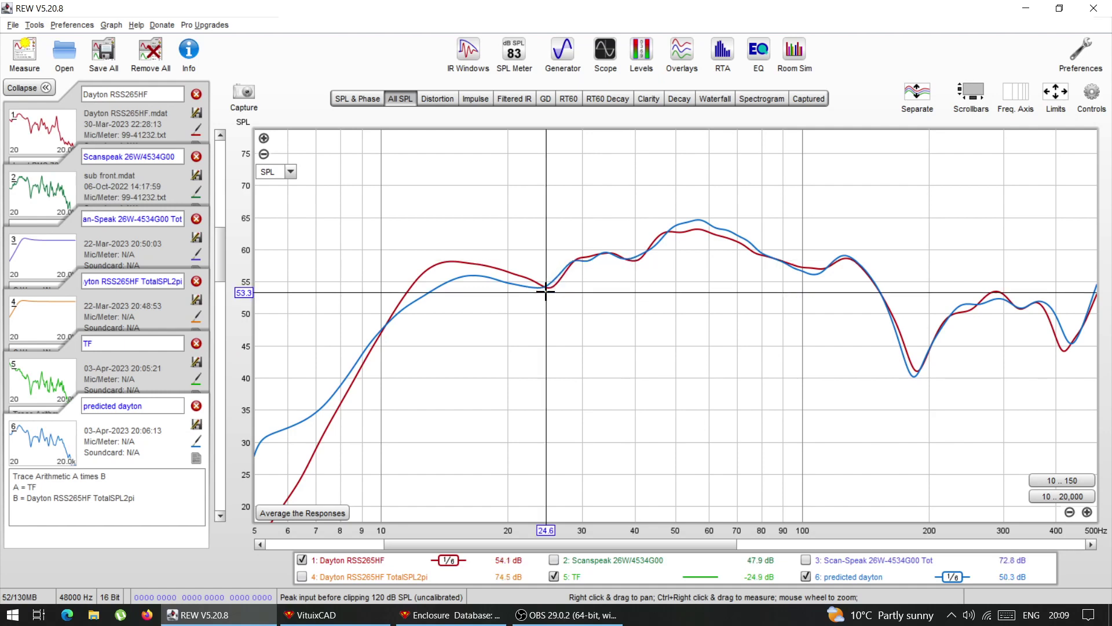
click(731, 236)
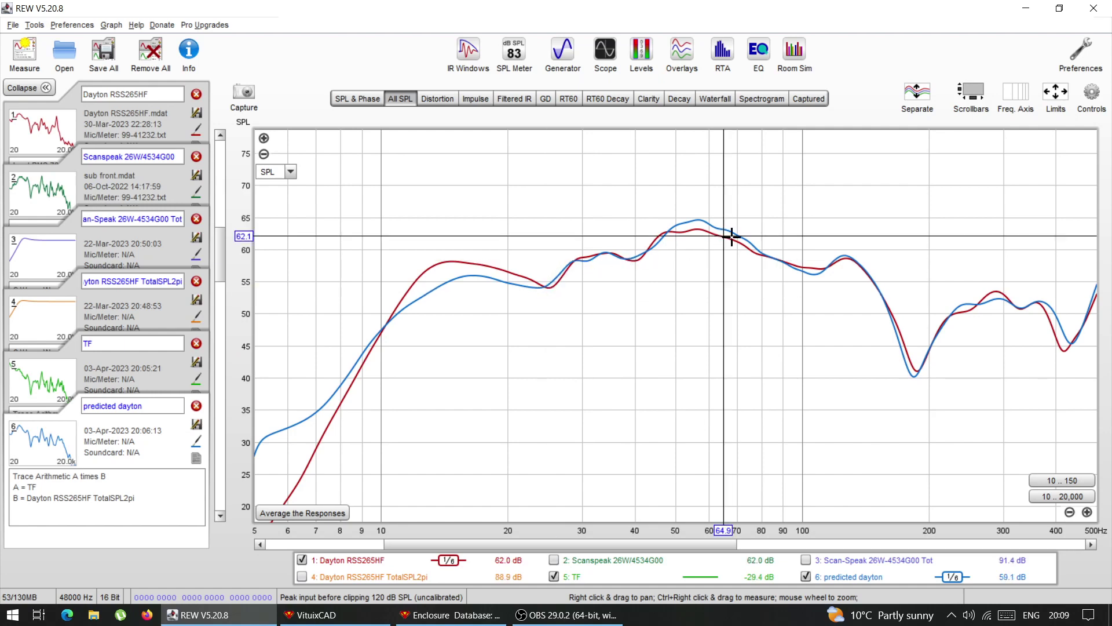
click(823, 270)
click(848, 257)
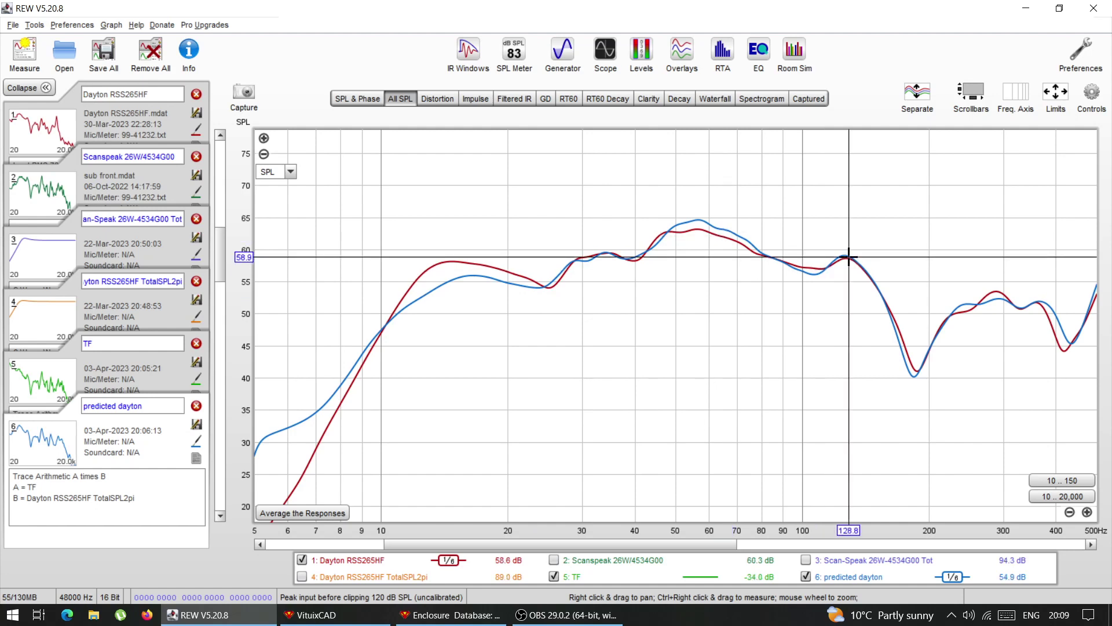
click(915, 372)
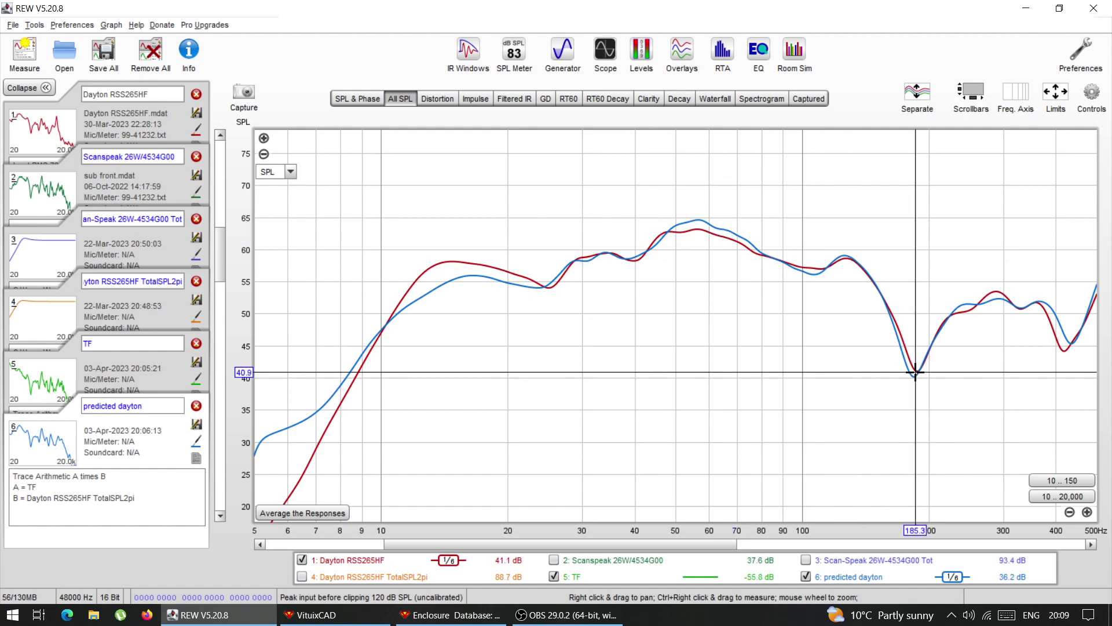
click(434, 615)
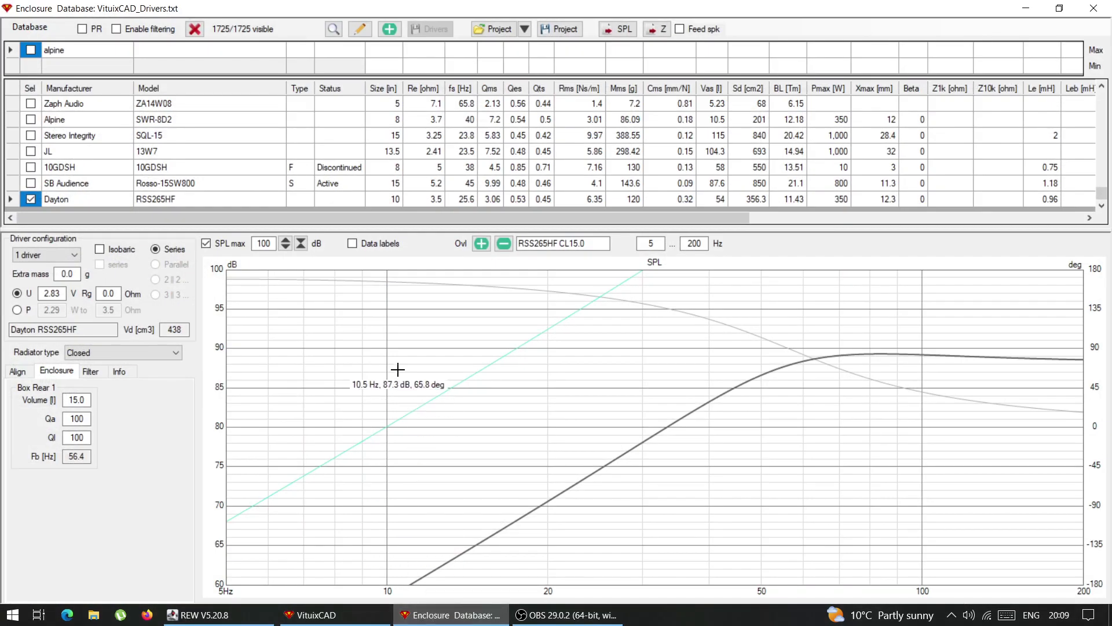
- Restore VituixCAD's six-graph enclosure layout, then switch back to REW
double_click(497, 393)
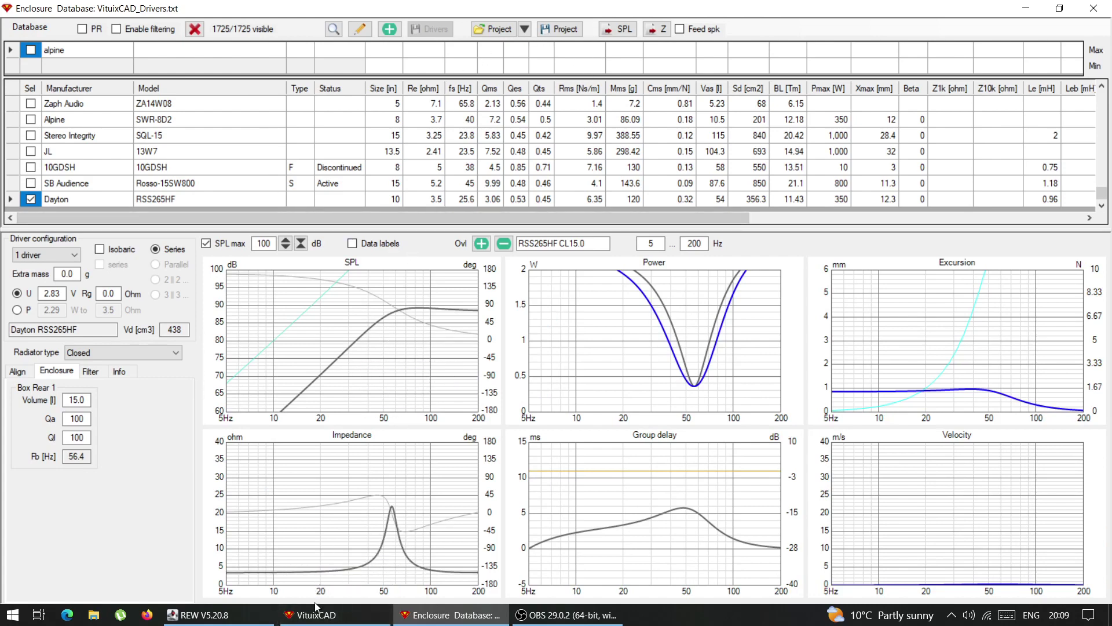
click(243, 618)
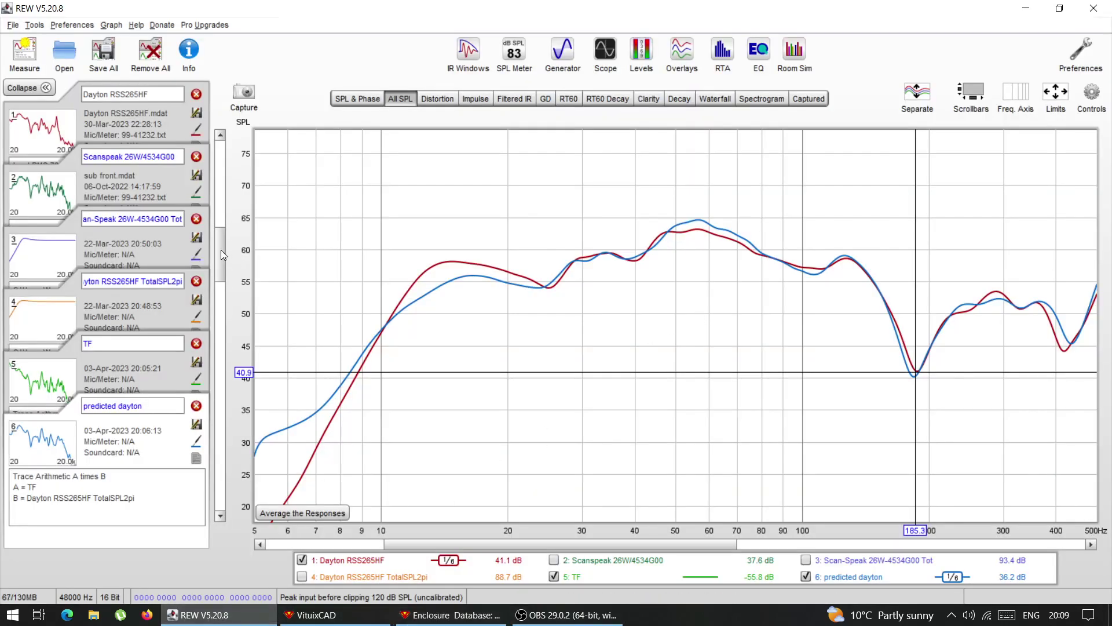
drag(221, 249, 215, 326)
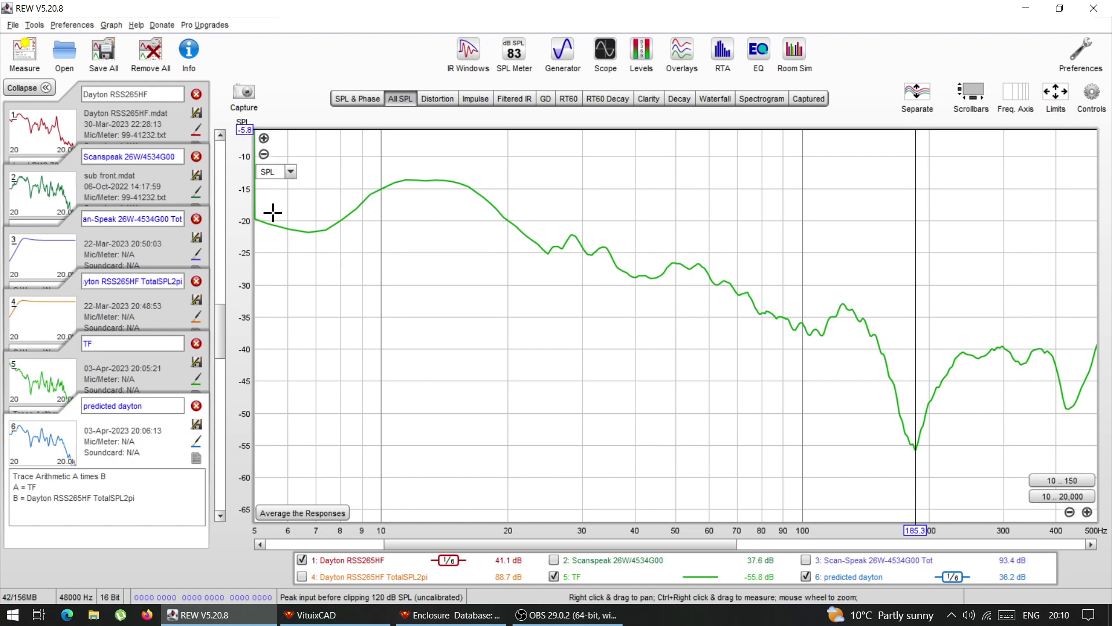
drag(221, 328, 225, 254)
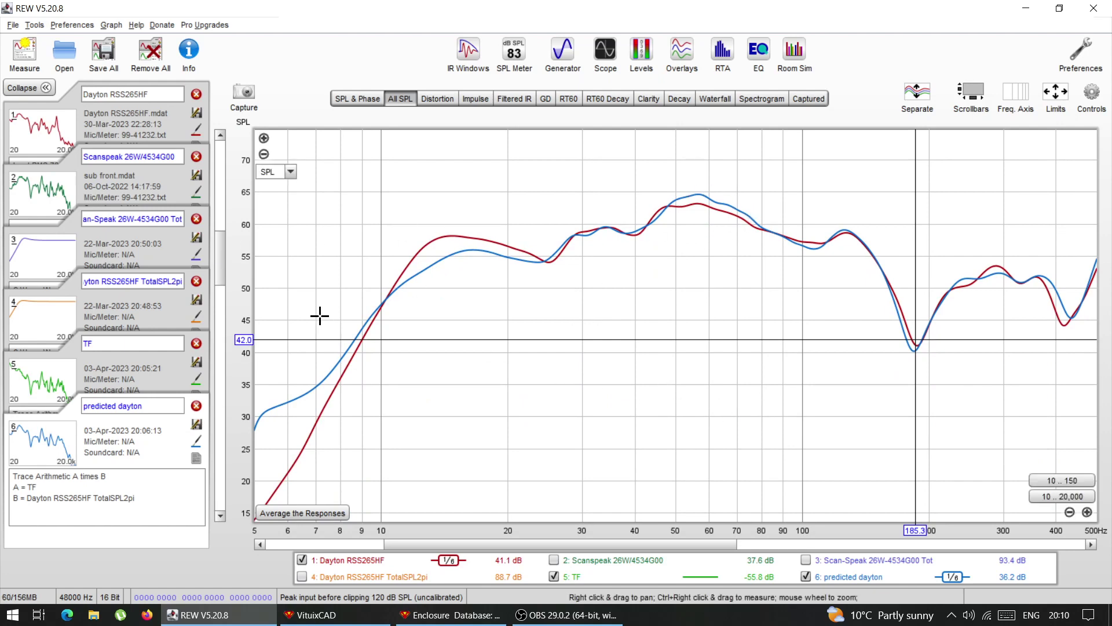
drag(217, 259, 218, 254)
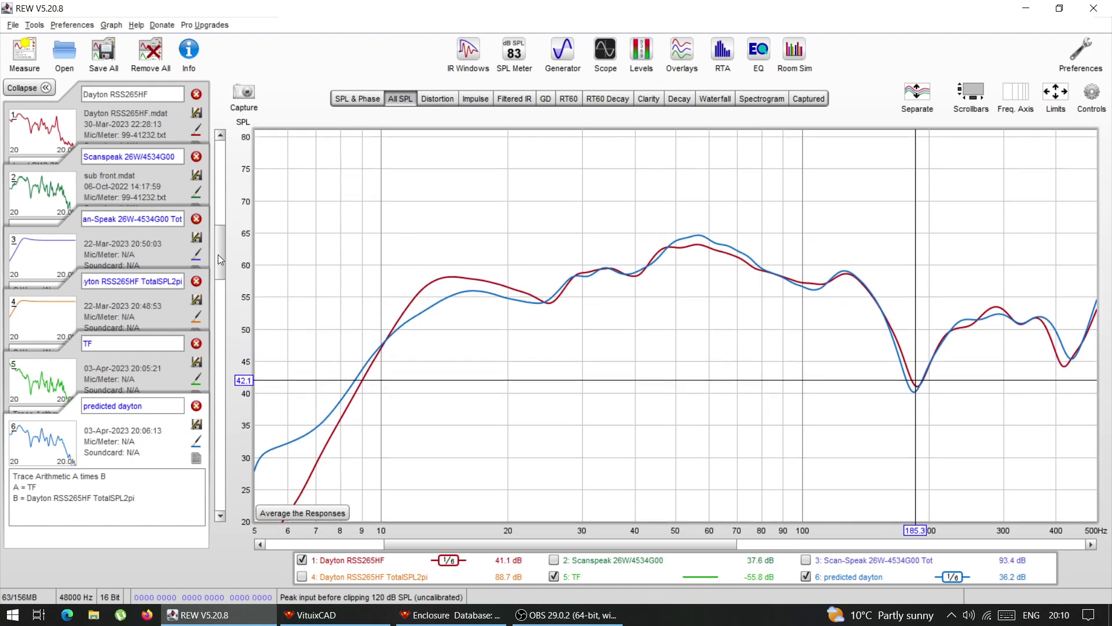
click(784, 370)
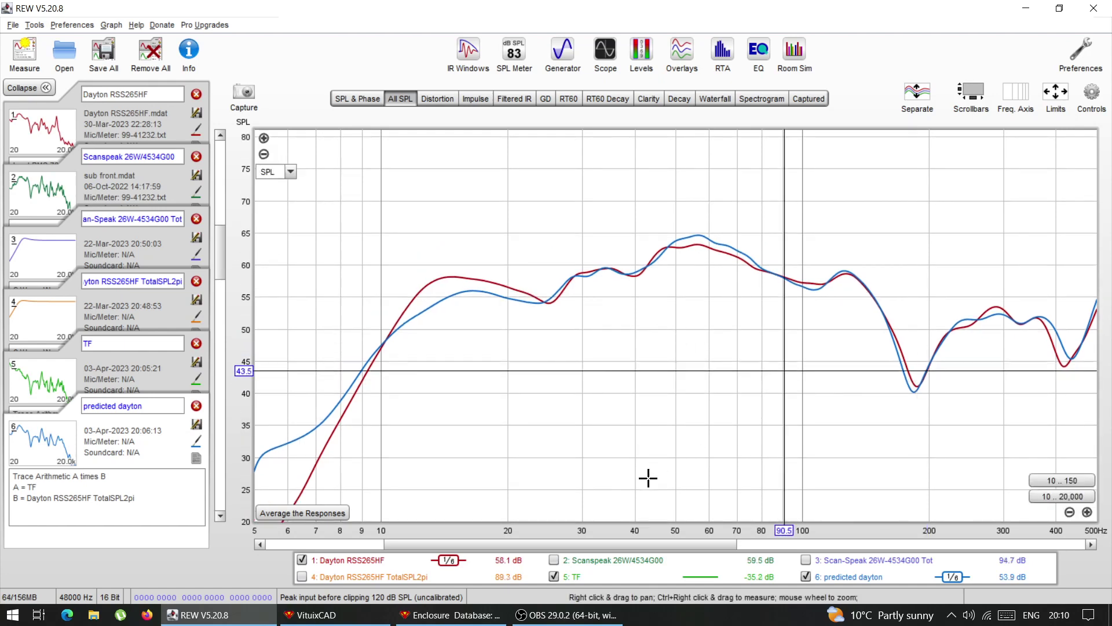